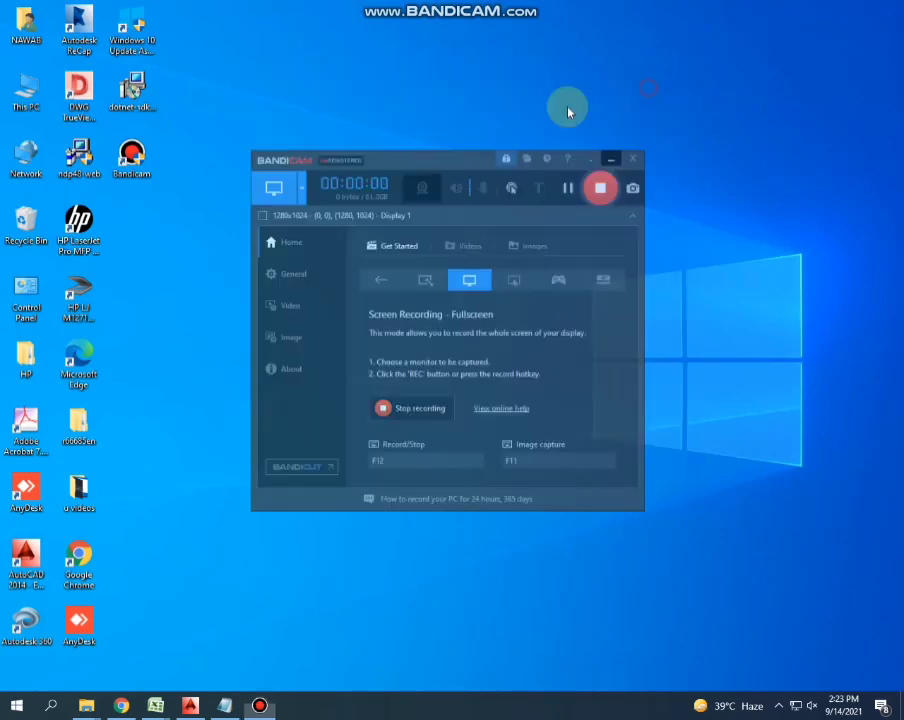
- Below the Notepad title, type the intro line naming single and double doors, then SLIDING DOOR
left_click(222, 706)
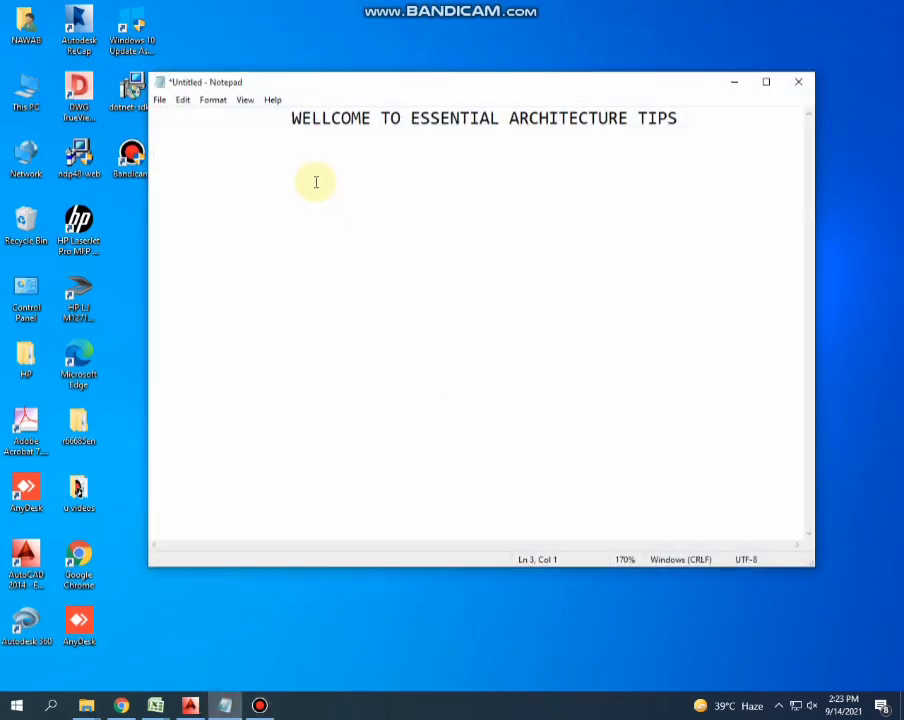
key("shift+End")
left_click(236, 146)
left_click_drag(242, 120, 696, 116)
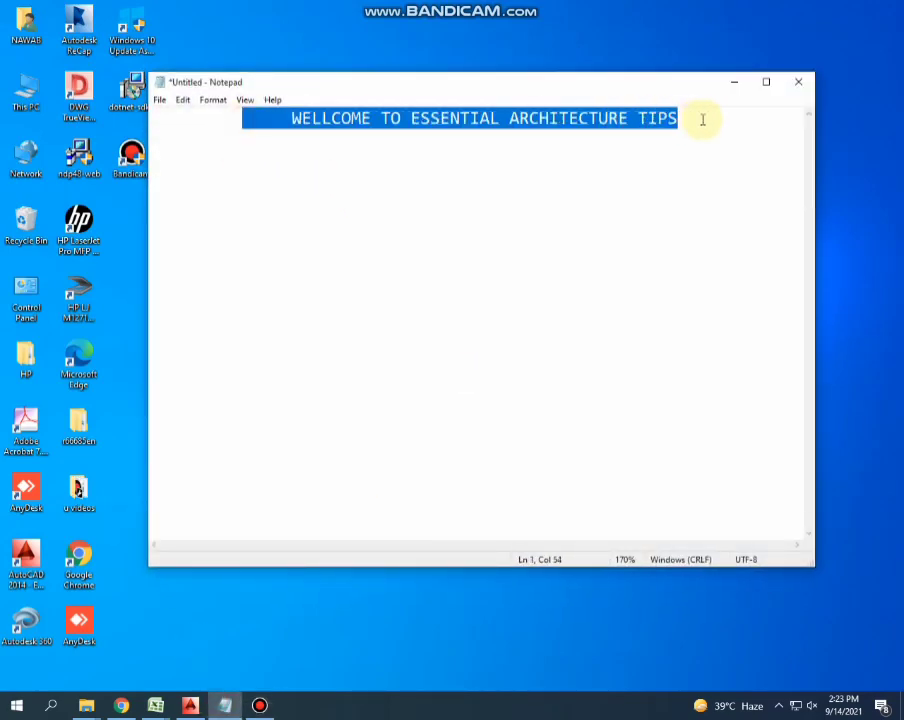
left_click_drag(212, 119, 680, 117)
left_click(654, 164)
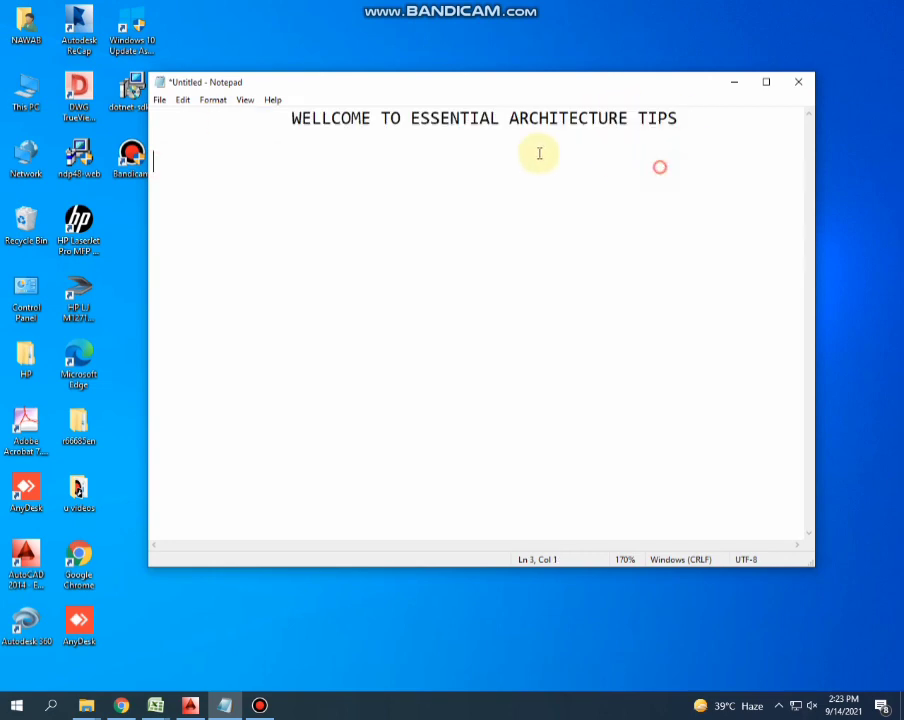
type("G")
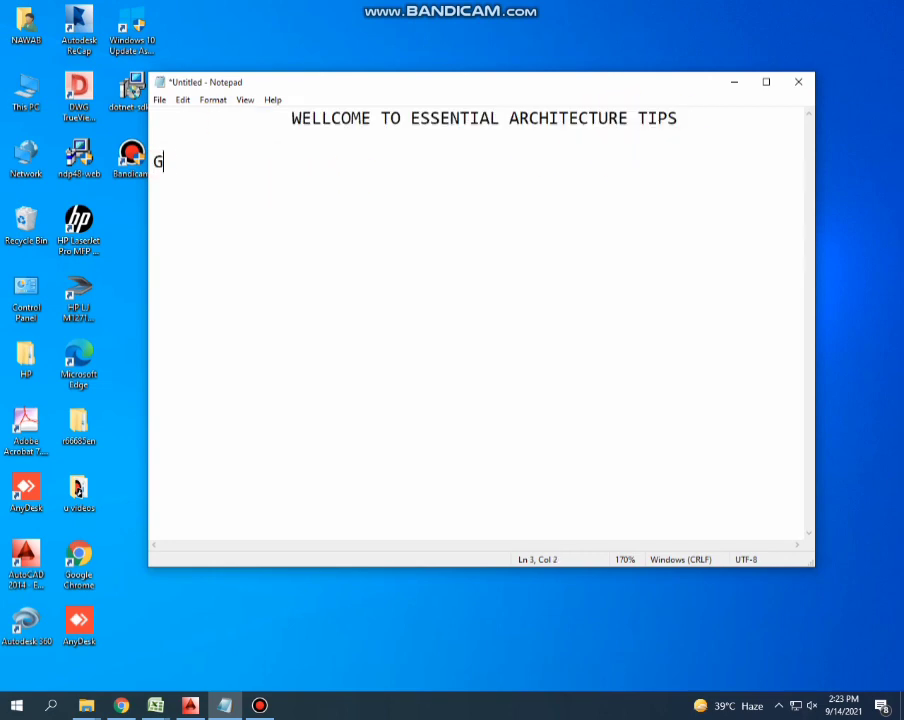
type("UYSTOD")
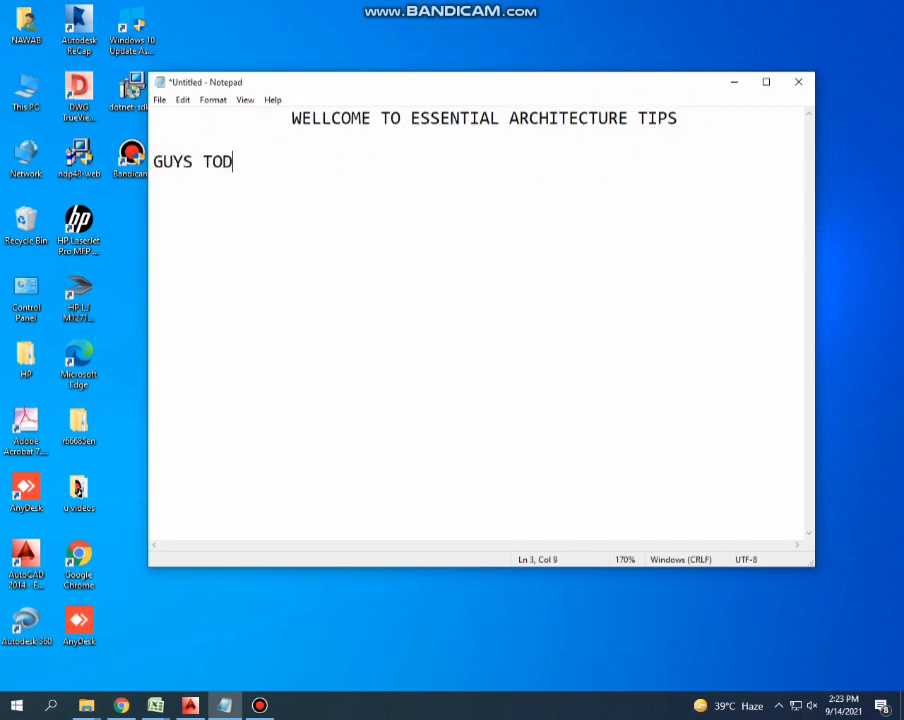
type("AY IM GOING TO TELLL")
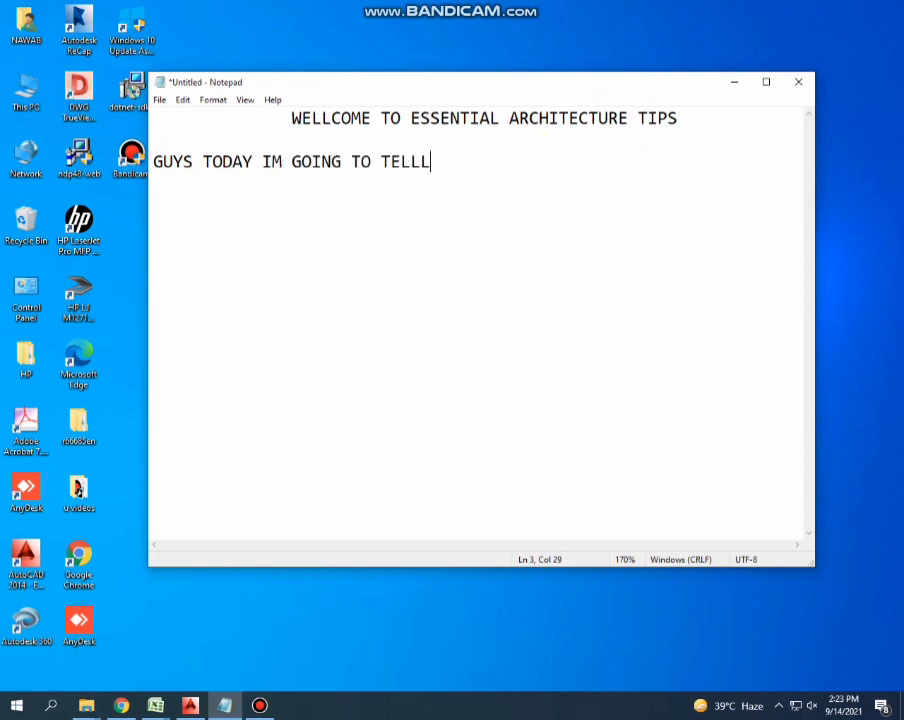
type("HOW")
type("HO")
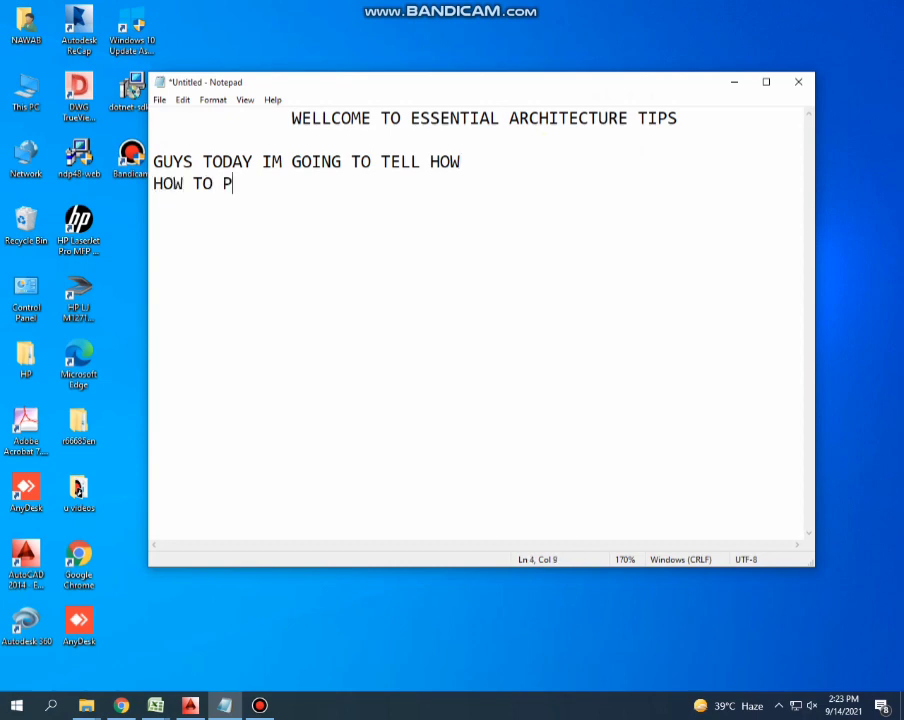
type("IFFERENT TYPE")
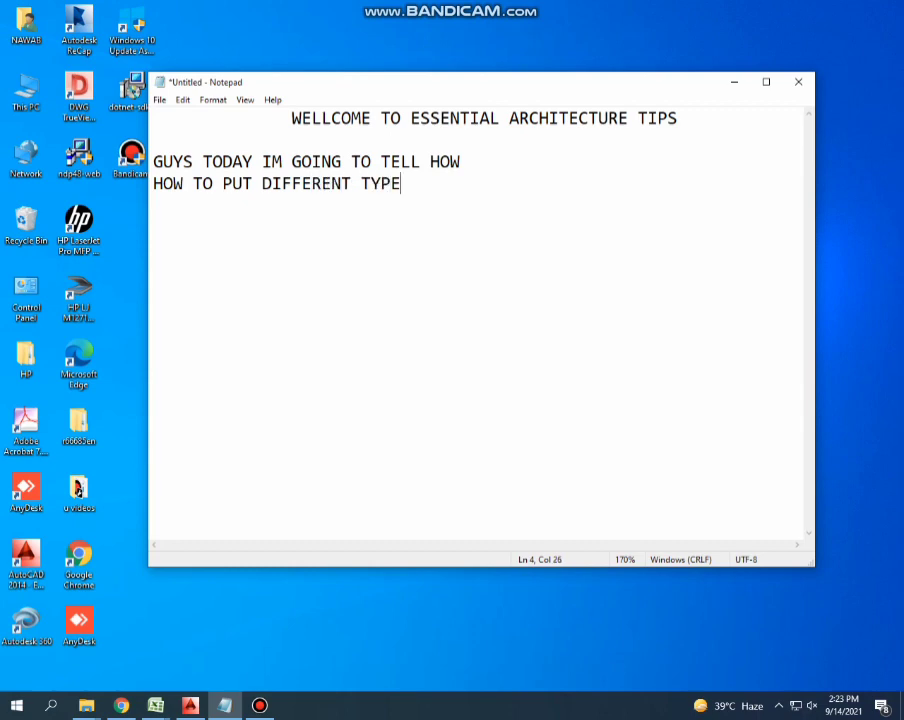
type("S OF DOOT")
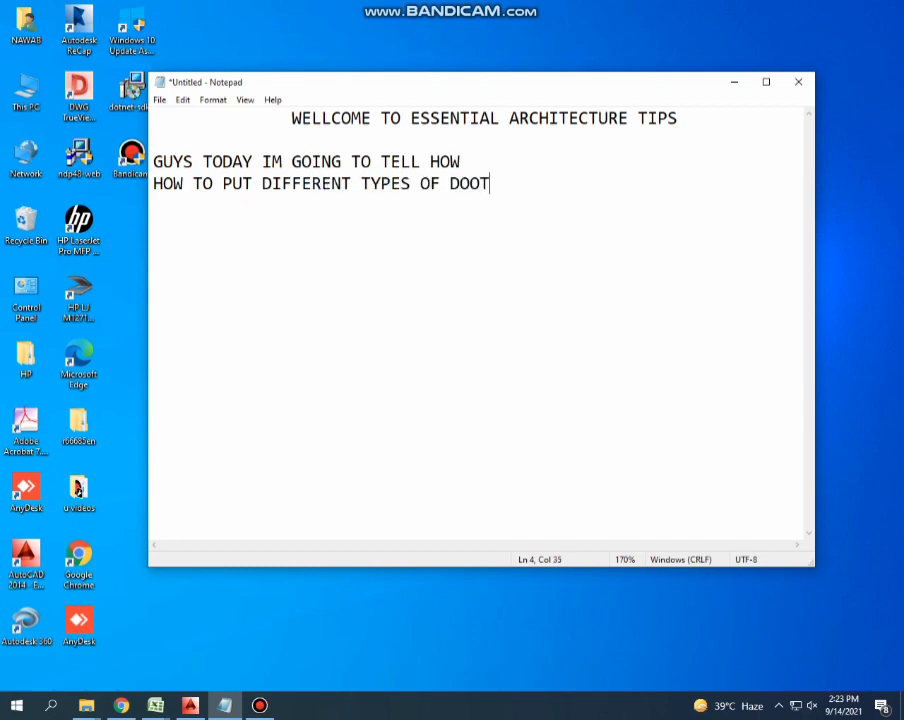
type("IKE")
type(" SINGLE DOOR ")
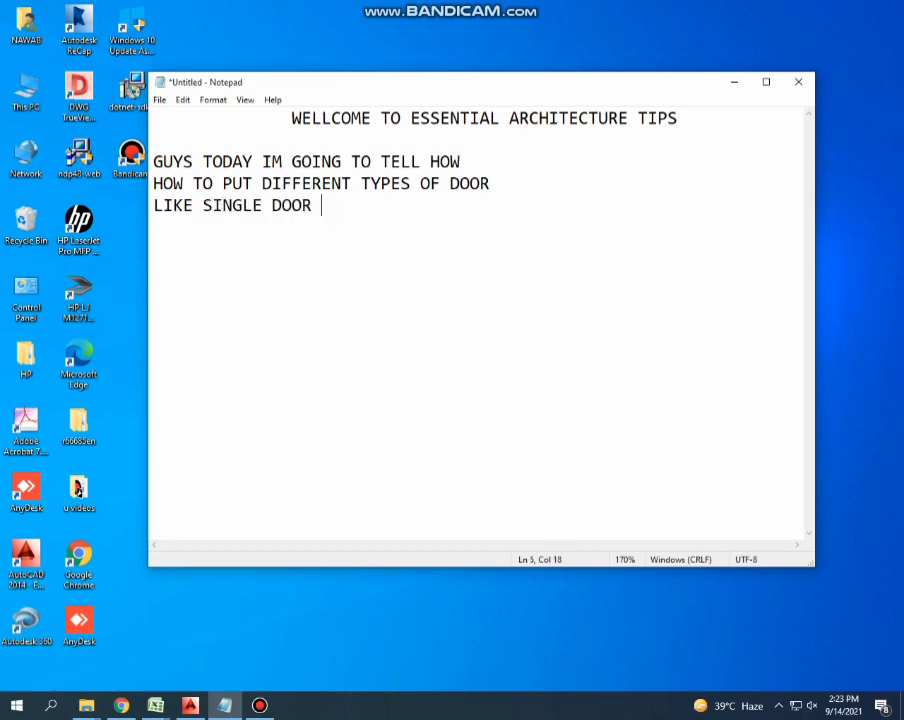
type("DOUBL")
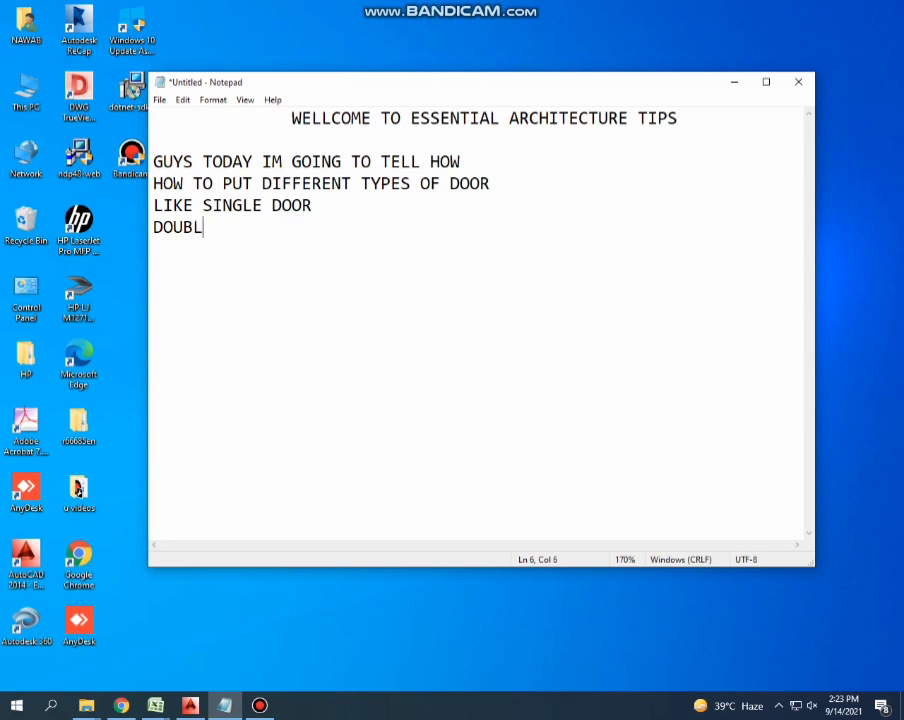
type("E DOOR")
key("Return")
type("SLIDI")
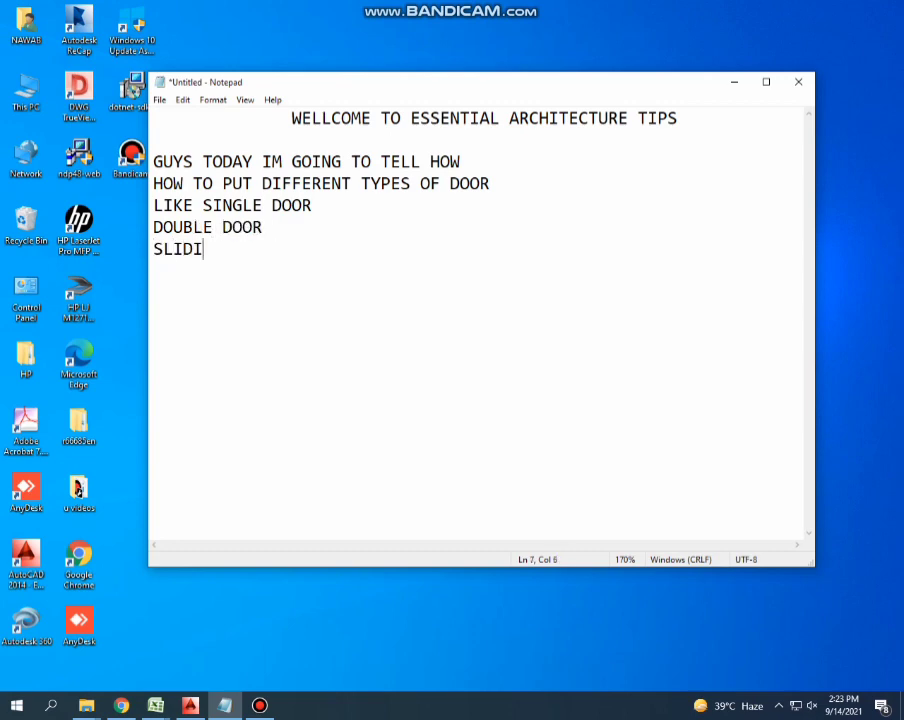
type("NG DOOR")
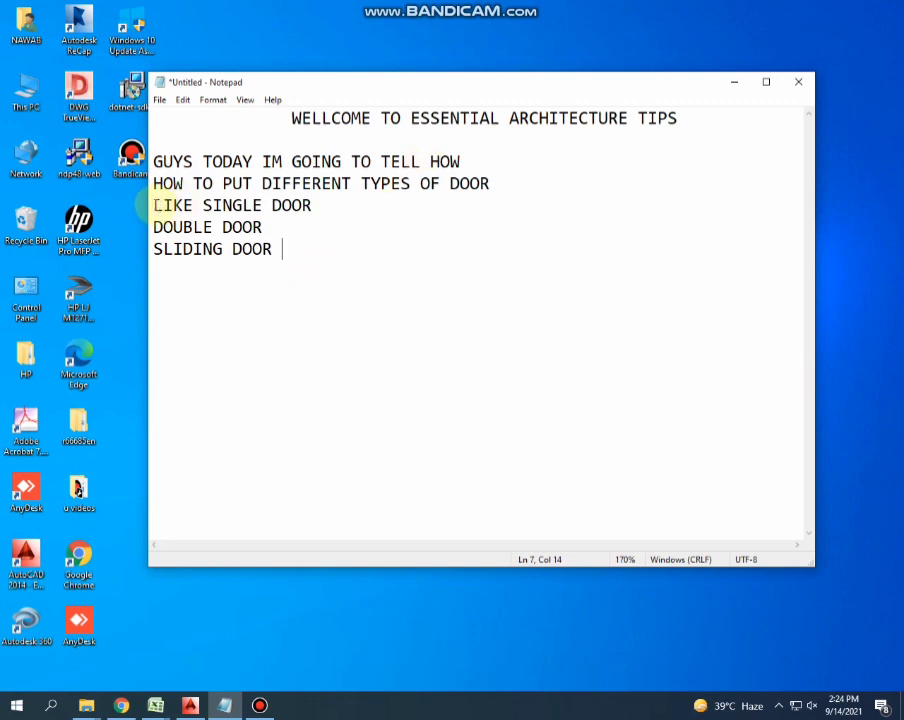
- Move SINGLE DOOR onto its own line, then add LETS START and the subscribe request
left_click(156, 205)
mouse_move(200, 205)
left_mouse_down()
mouse_move(290, 226)
mouse_move(173, 251)
left_mouse_up()
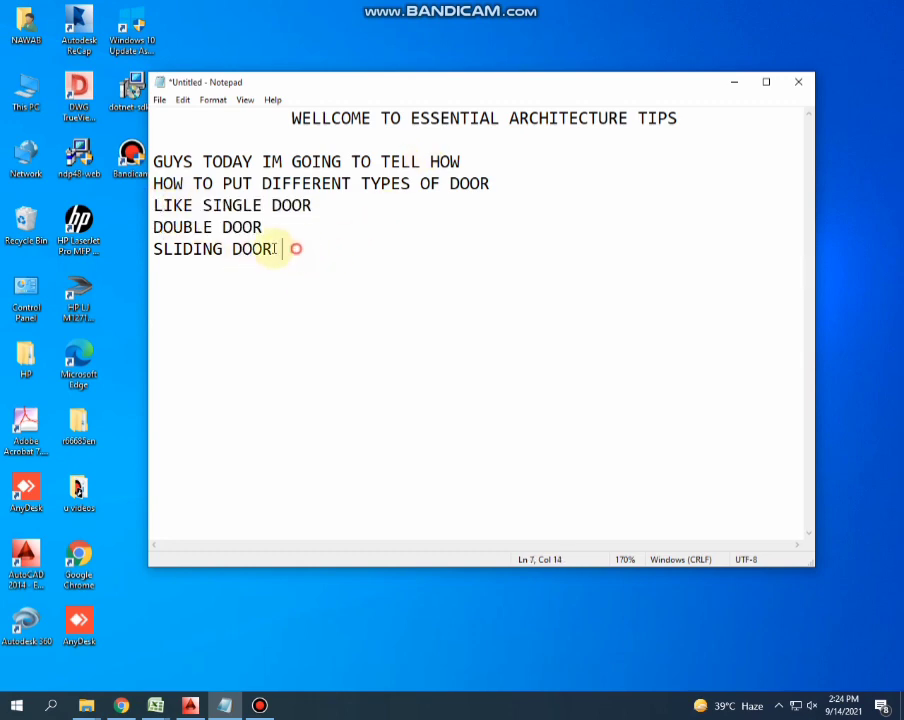
left_click(202, 205)
key("Return")
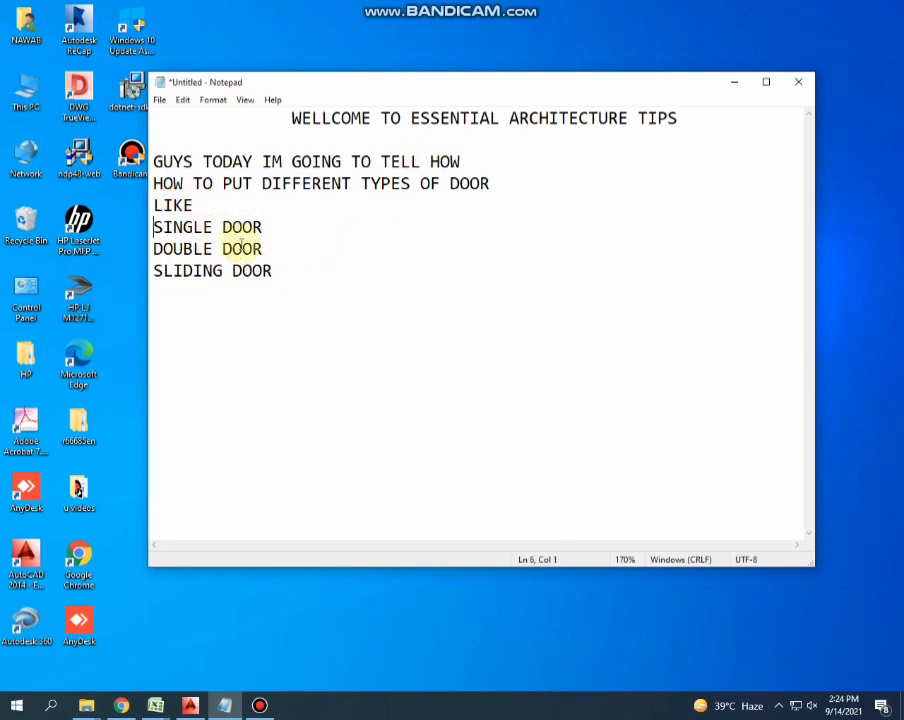
left_click(314, 270)
type("L")
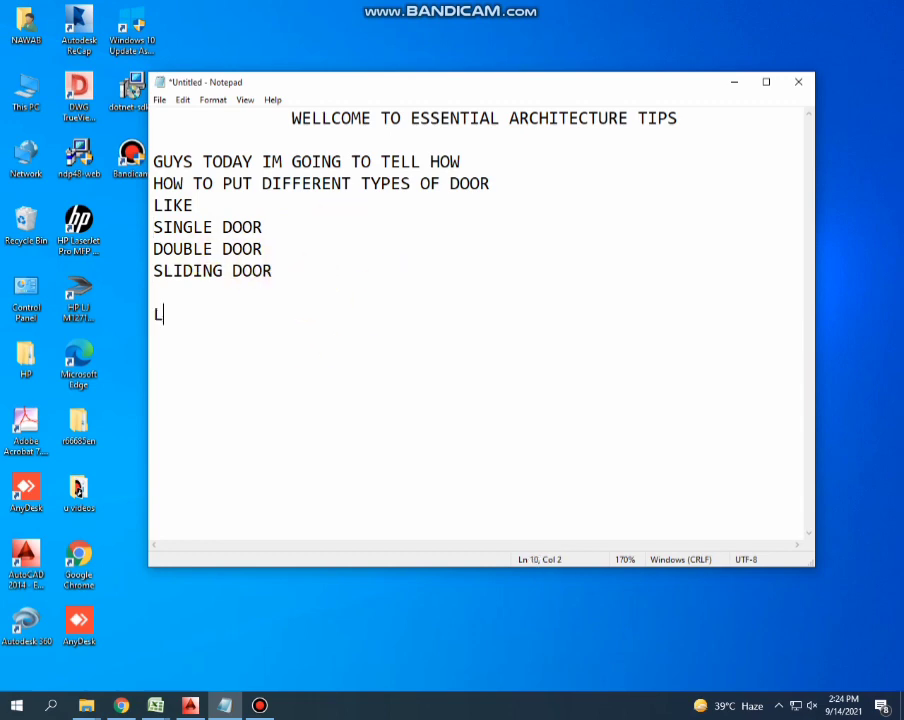
type("ETS START ")
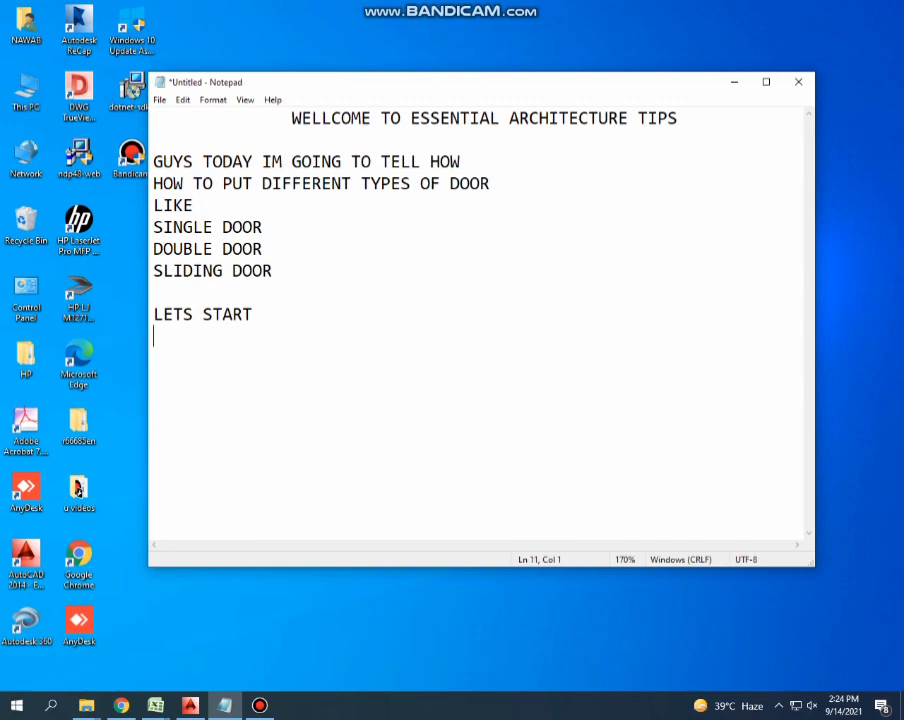
type("UT ")
type("OU ARE")
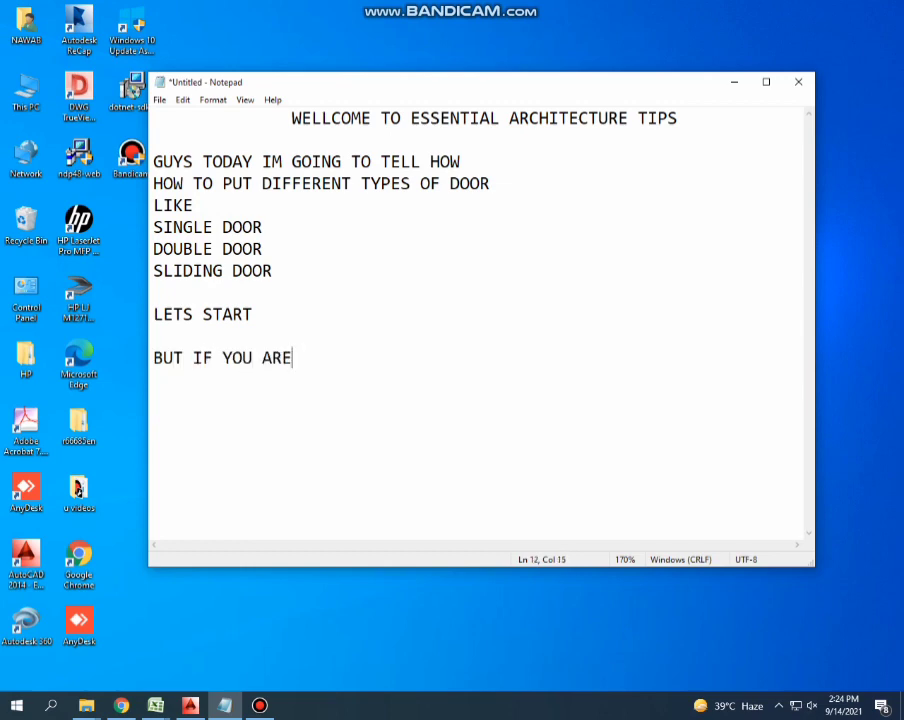
type(" NEW AT MY ")
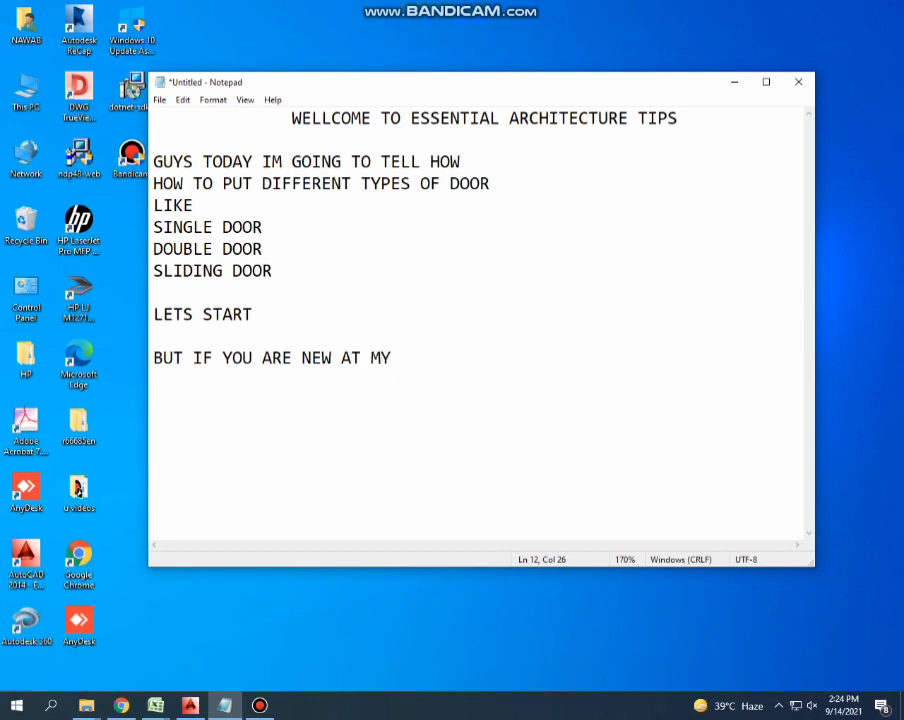
type("CHANNEL ")
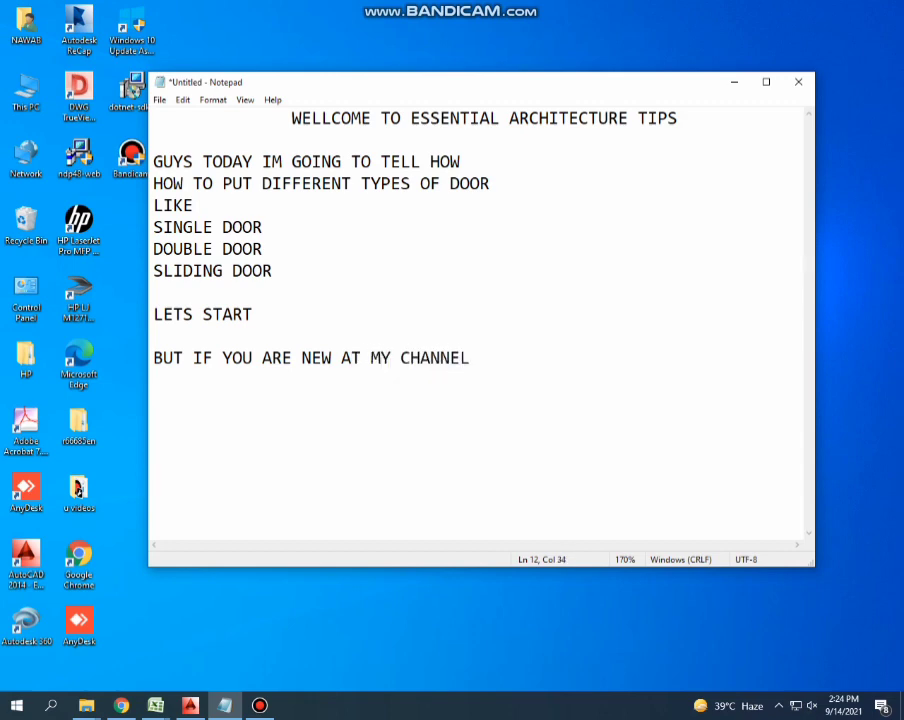
type("KIND")
type("LY SUBSCRIBNE ")
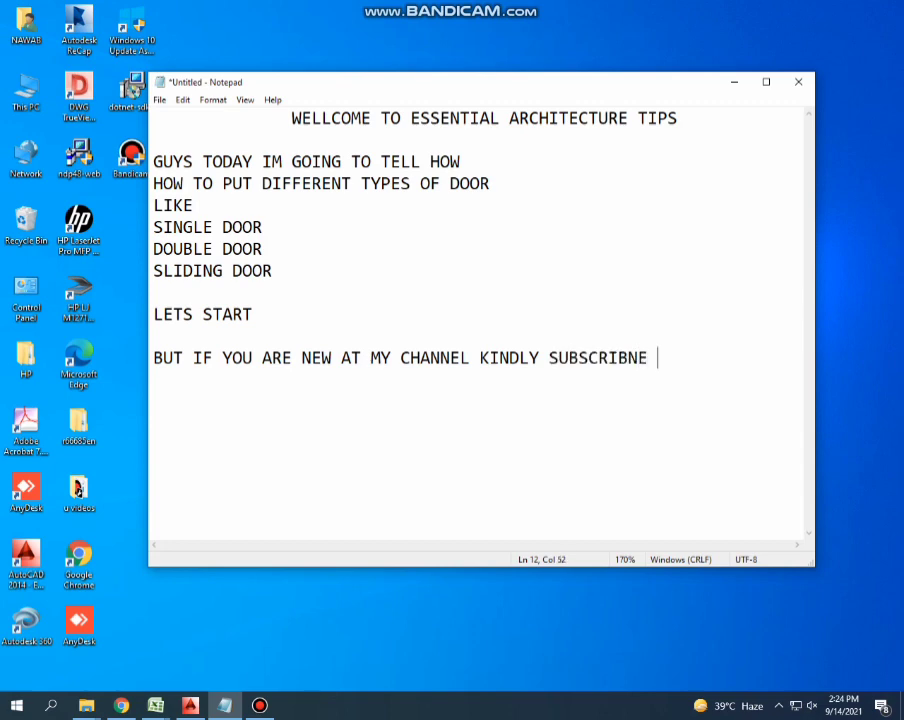
key("BackSpace")
key("BackSpace")
key("BackSpace")
type("E MY CHA")
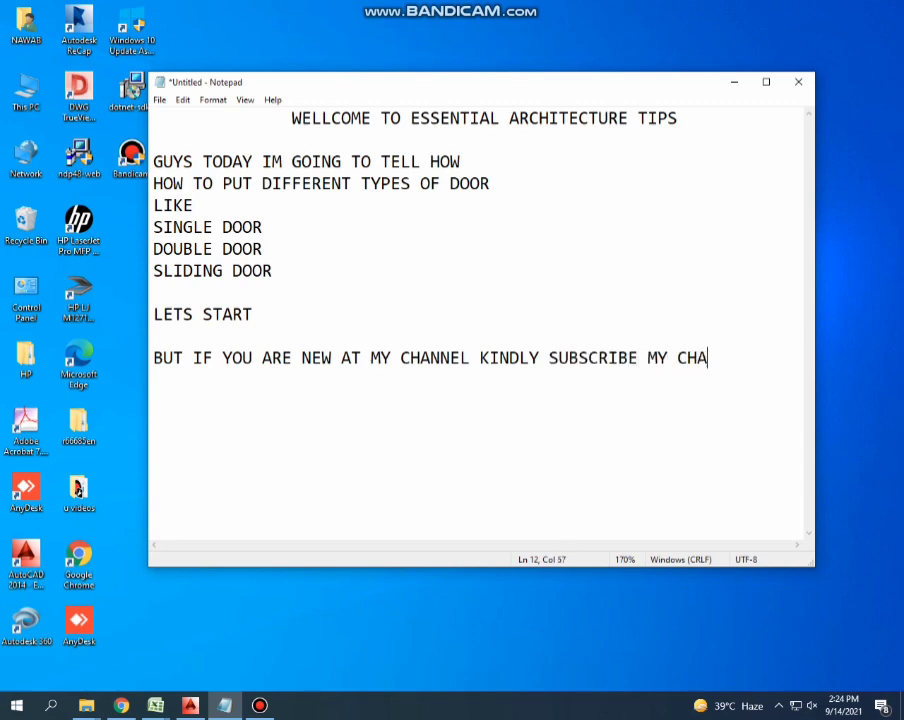
type("NNE")
key("Return")
key("Return")
type("FOLLOW M")
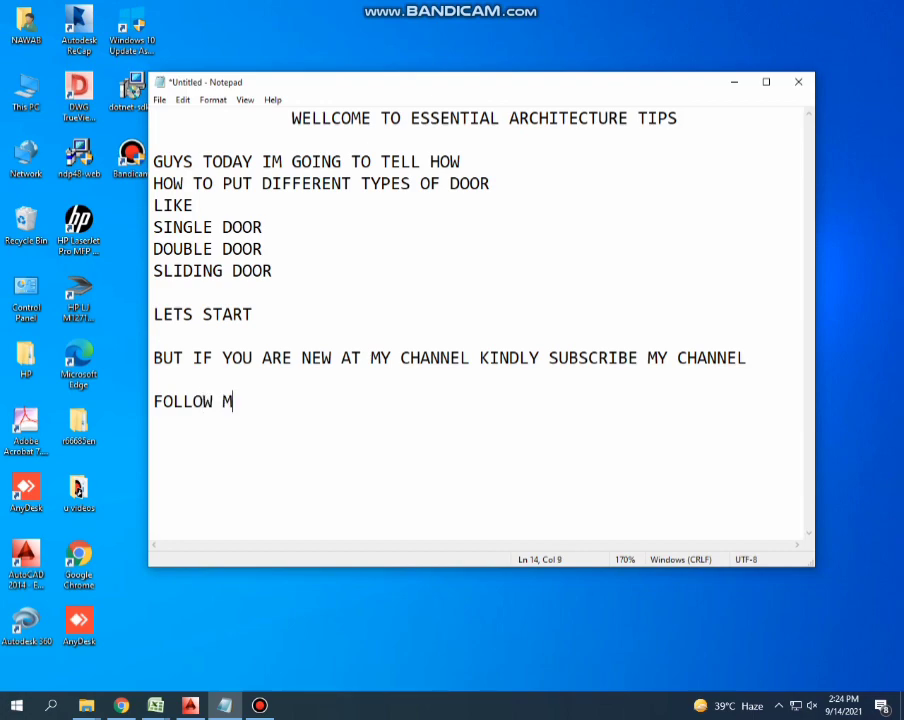
- Finish the FOLLOW ME line, minimize Notepad and return to the AutoCAD drawing
type("E")
left_click(734, 81)
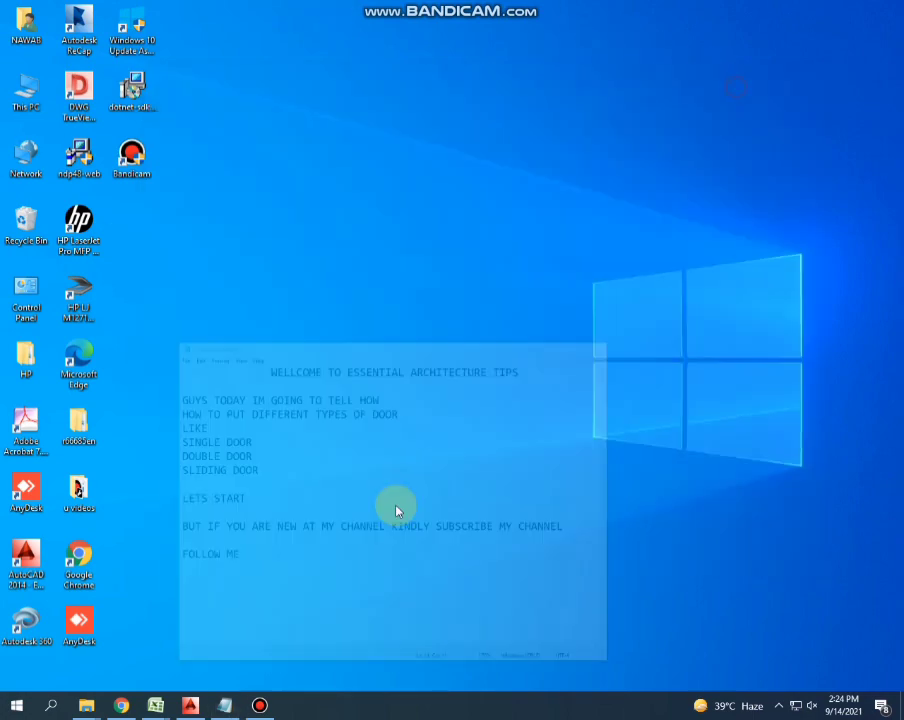
left_click(190, 705)
- Zoom in on the DOUBLE DOOR opening, then switch back to the Notepad notes
left_click(36, 454)
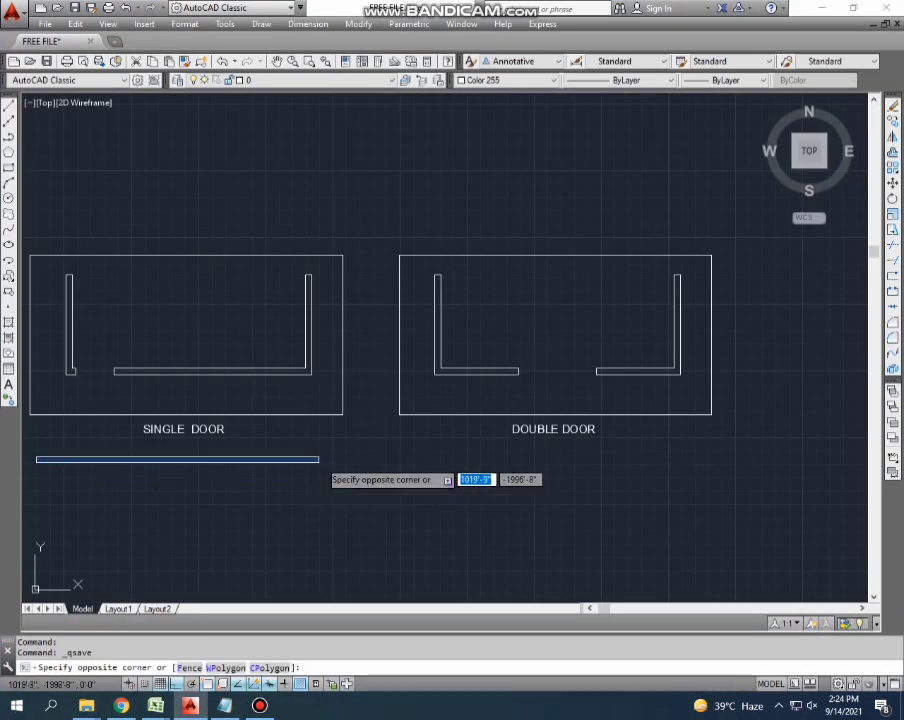
scroll(304, 504, "down", 2)
scroll(434, 346, "down", 3)
scroll(491, 381, "up", 5)
scroll(491, 381, "up", 4)
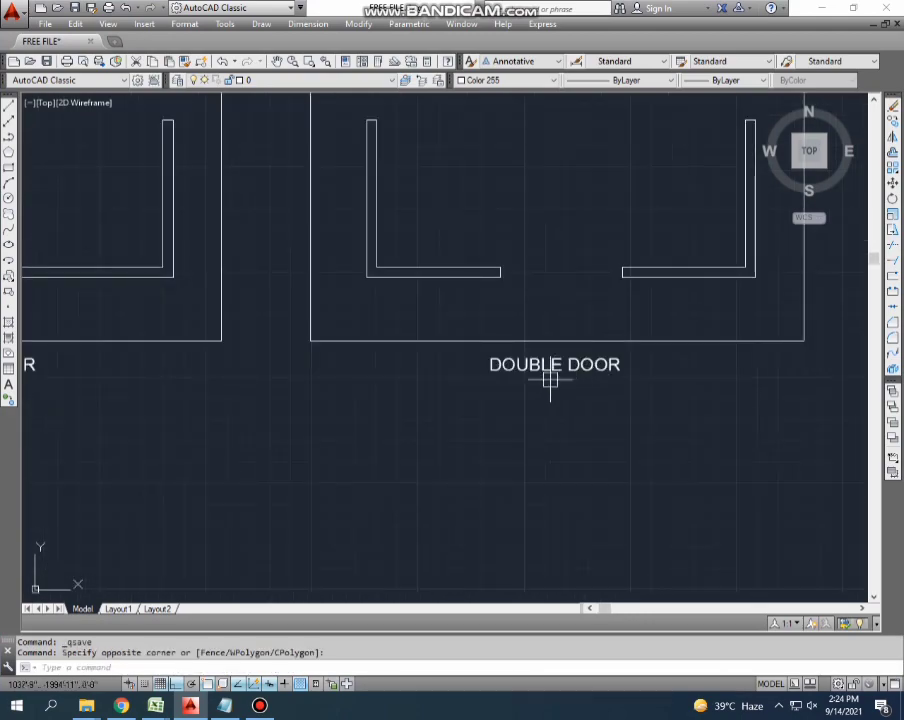
scroll(400, 360, "down", 2)
scroll(300, 340, "up", 2)
scroll(440, 348, "down", 2)
scroll(358, 372, "up", 2)
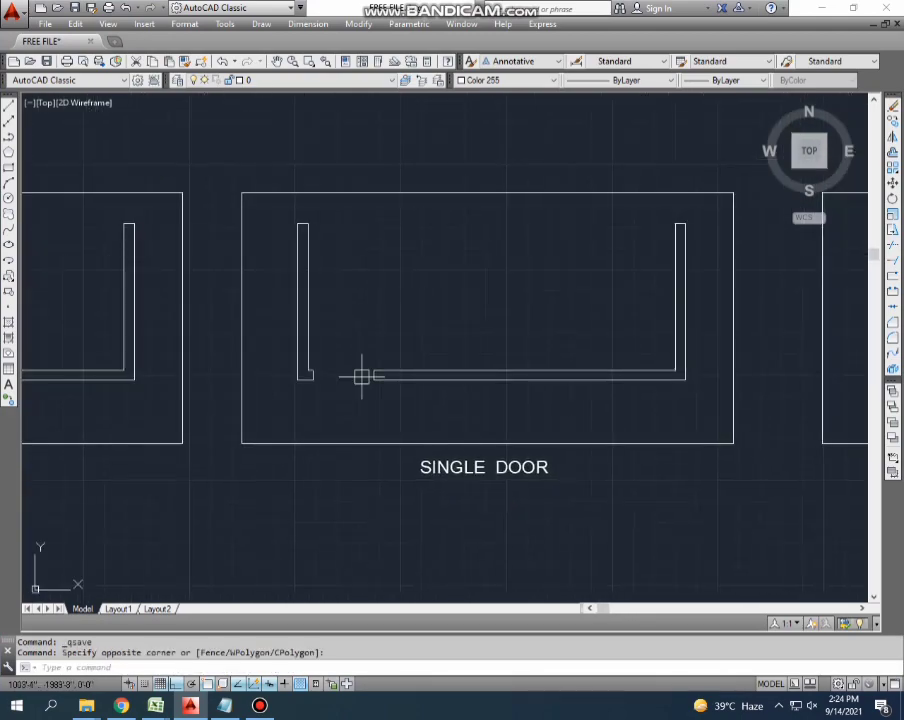
scroll(132, 224, "down", 3)
scroll(236, 404, "up", 2)
scroll(229, 396, "down", 4)
scroll(229, 396, "down", 2)
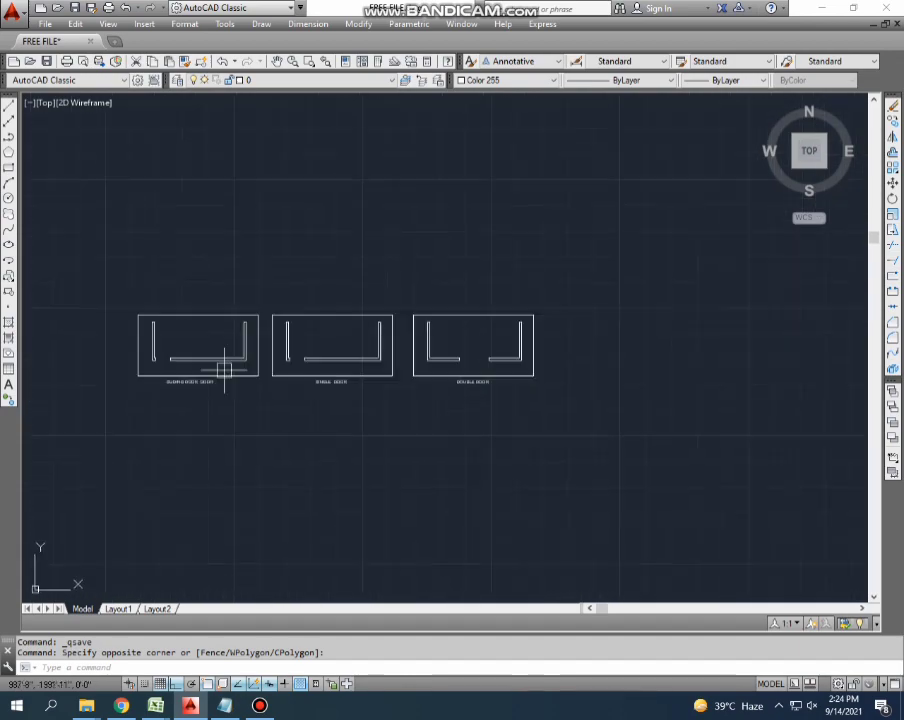
scroll(510, 366, "up", 5)
scroll(458, 350, "up", 3)
middle_click_drag(458, 350, 423, 379)
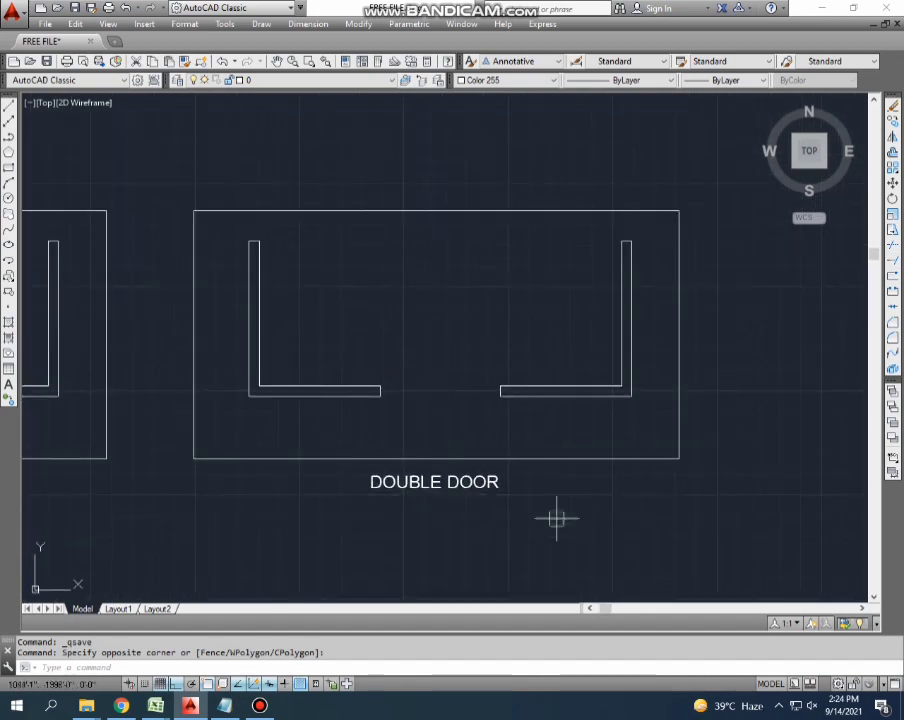
key("alt+Tab")
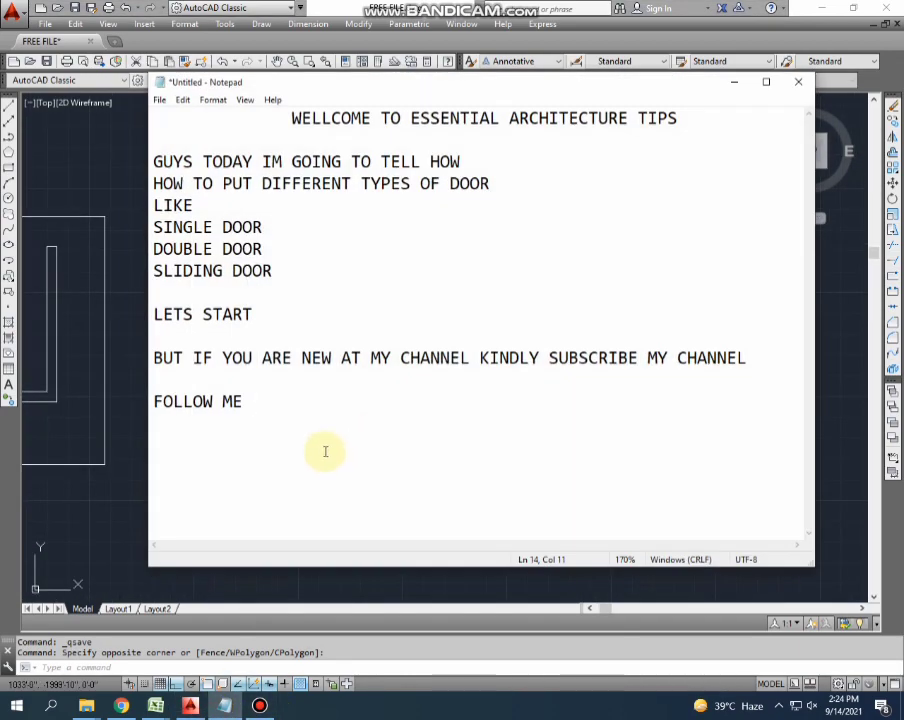
- Add 'BEFORE ALL IM GOING TO TELL YOU PROCEDURE OF DOUBLE DOOR' and 'FOLLOW ME', then minimize Notepad
key("Return")
key("Return")
key("Return")
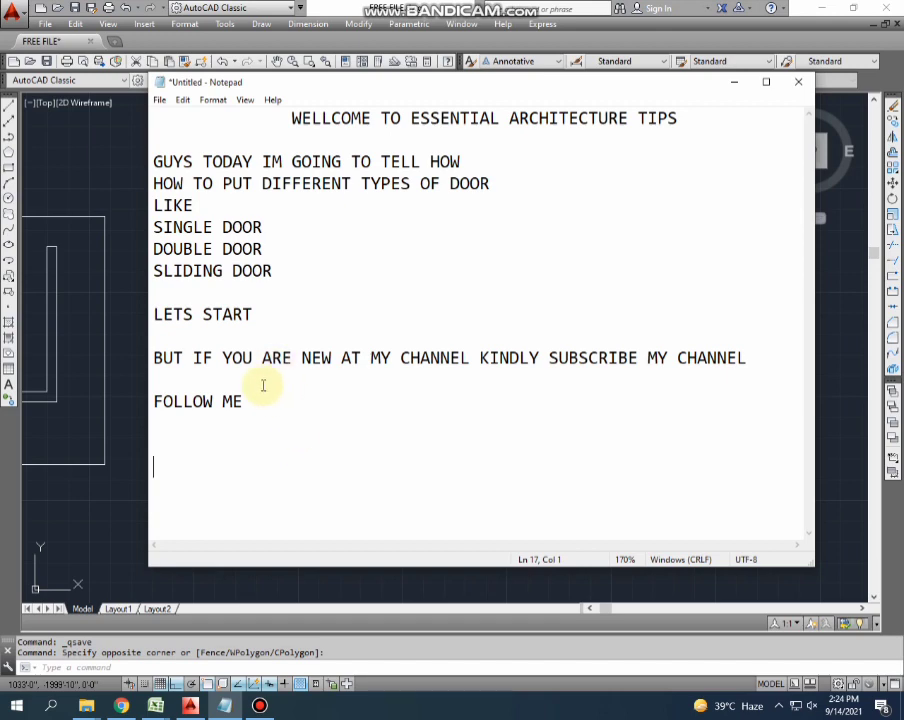
type("BE")
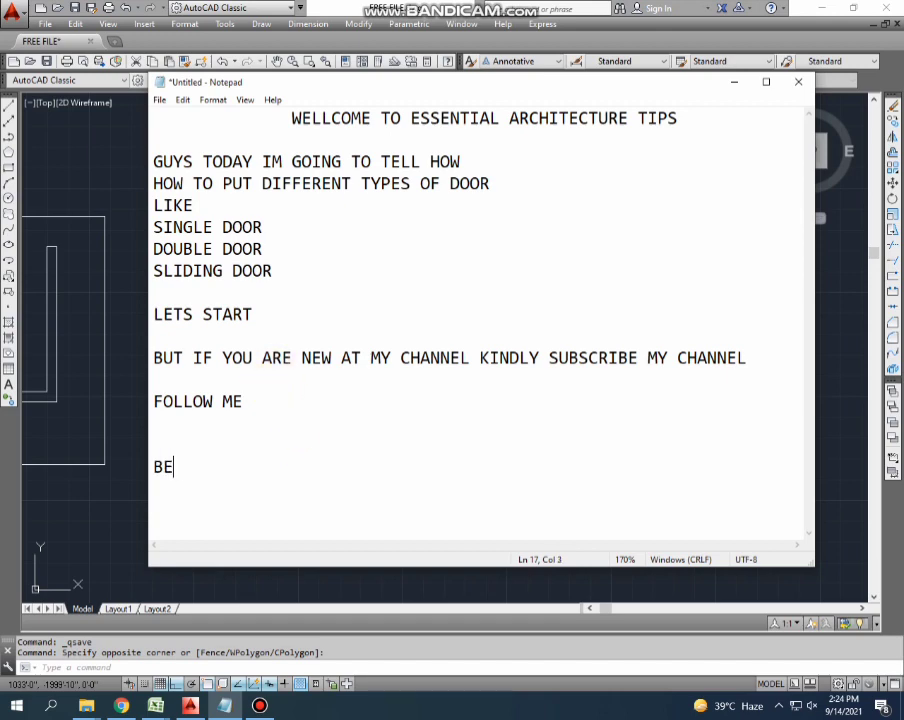
type("FORE A")
type("LL IM GOIN")
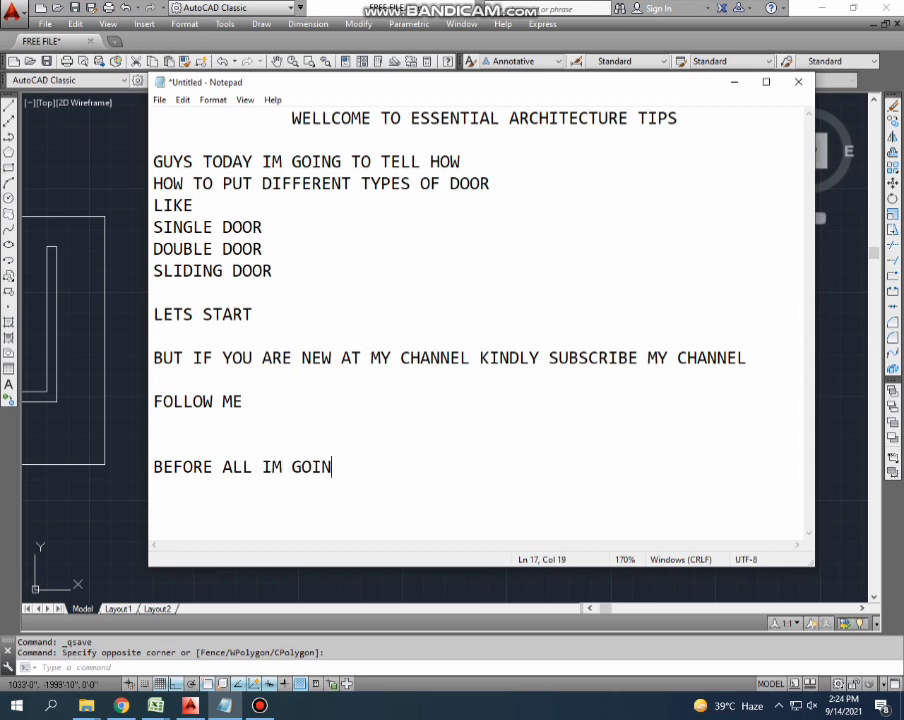
type("G TO TE")
type("LL Y")
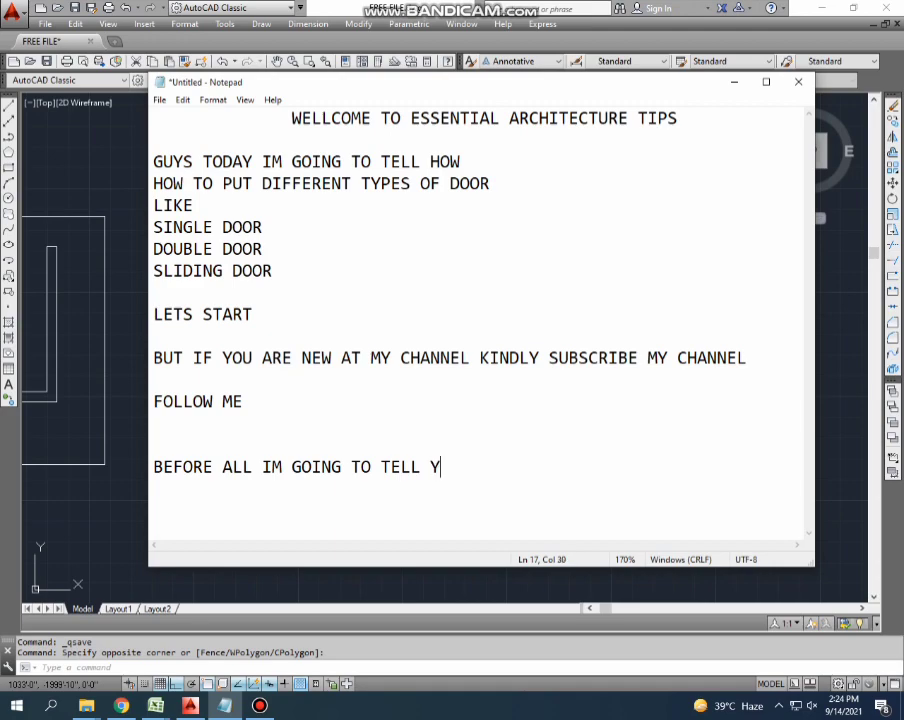
type("OU")
type("P")
type("ROCEDUR")
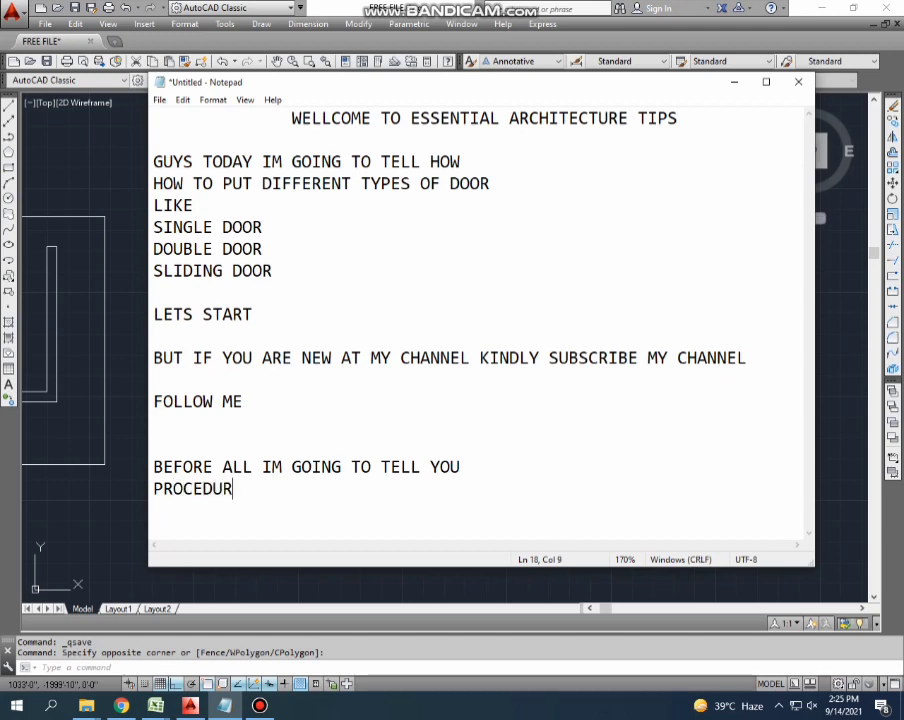
type("E OF DOU")
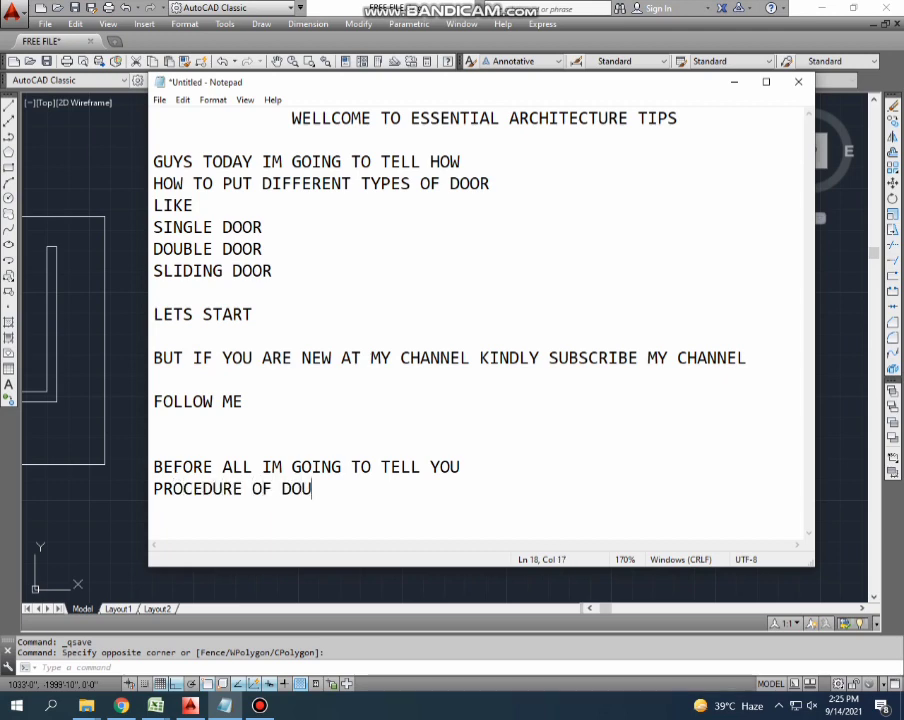
type("BLE DOO")
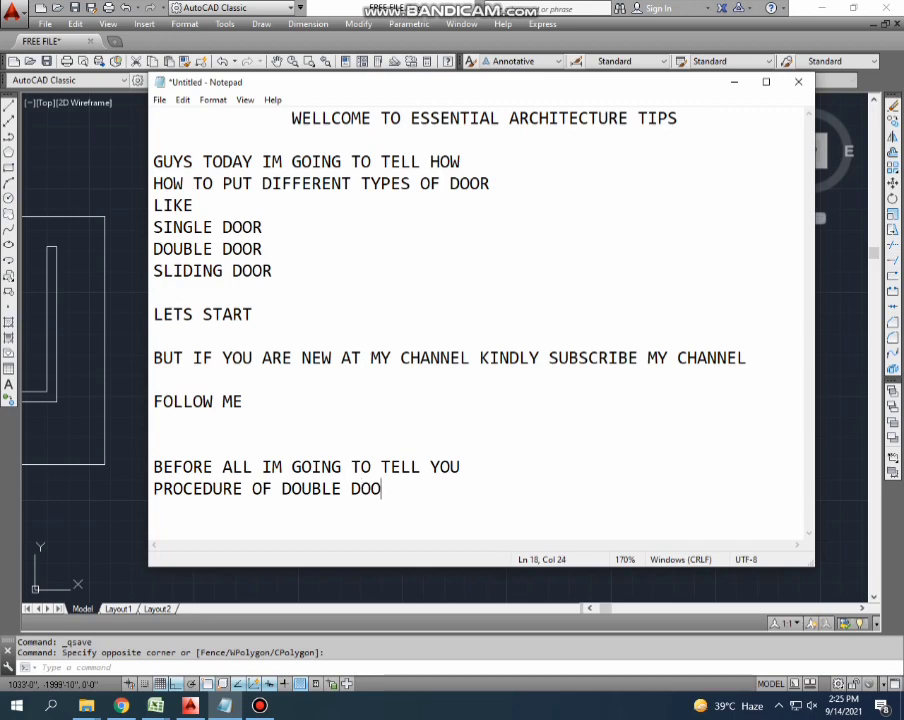
type("LLOW ME")
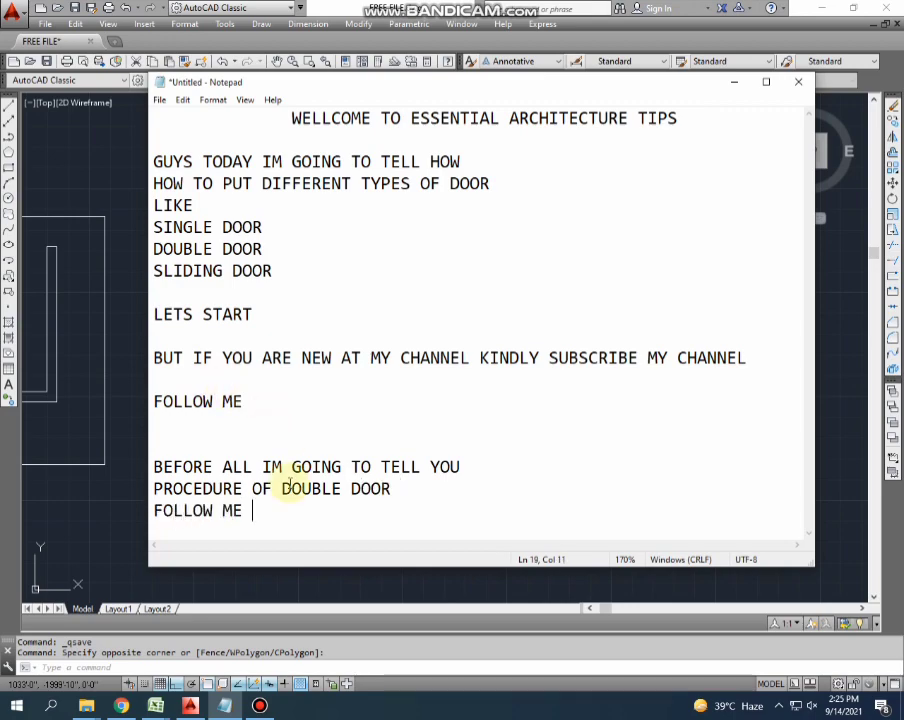
key("Return")
key("Return")
key("Return")
key("Return")
left_click(208, 469)
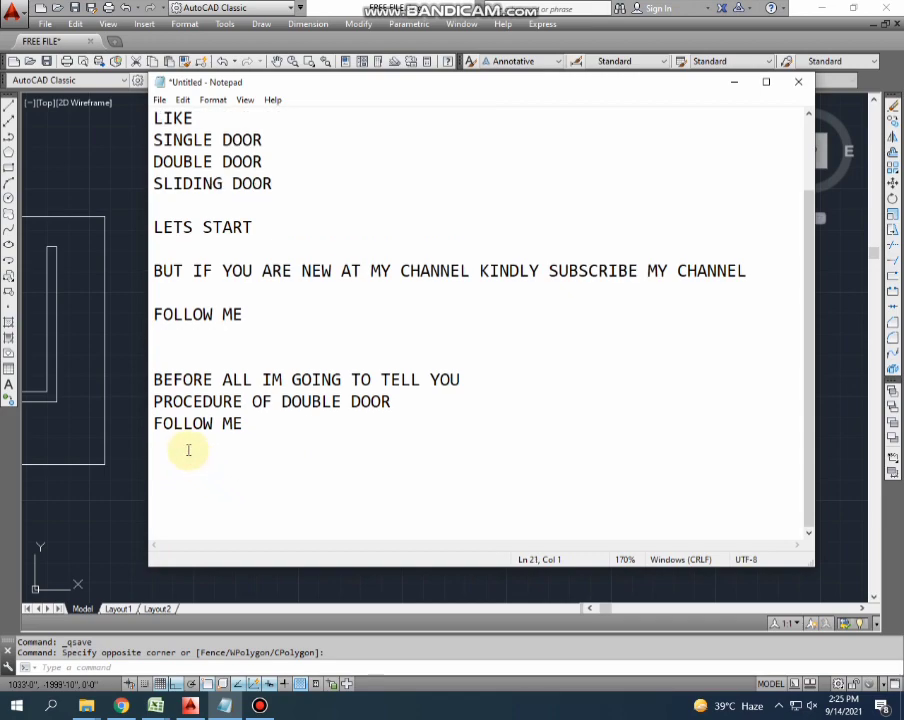
left_click(736, 80)
- Measure the double-door opening at 6' with an aligned dimension, then delete it
key("Escape")
key("Escape")
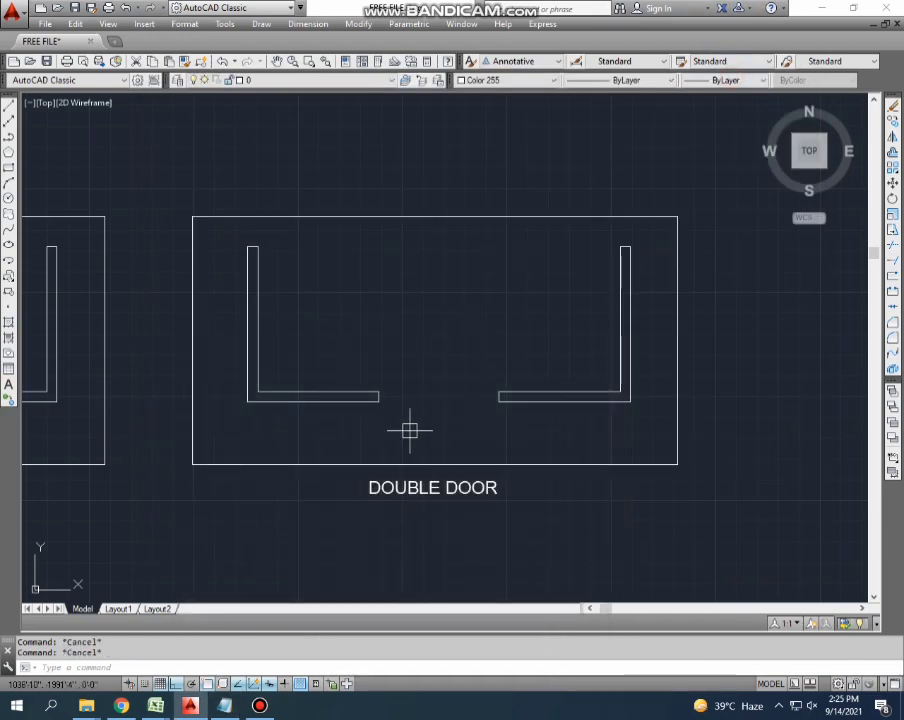
type("dal")
key("Return")
left_click(378, 401)
left_click(498, 401)
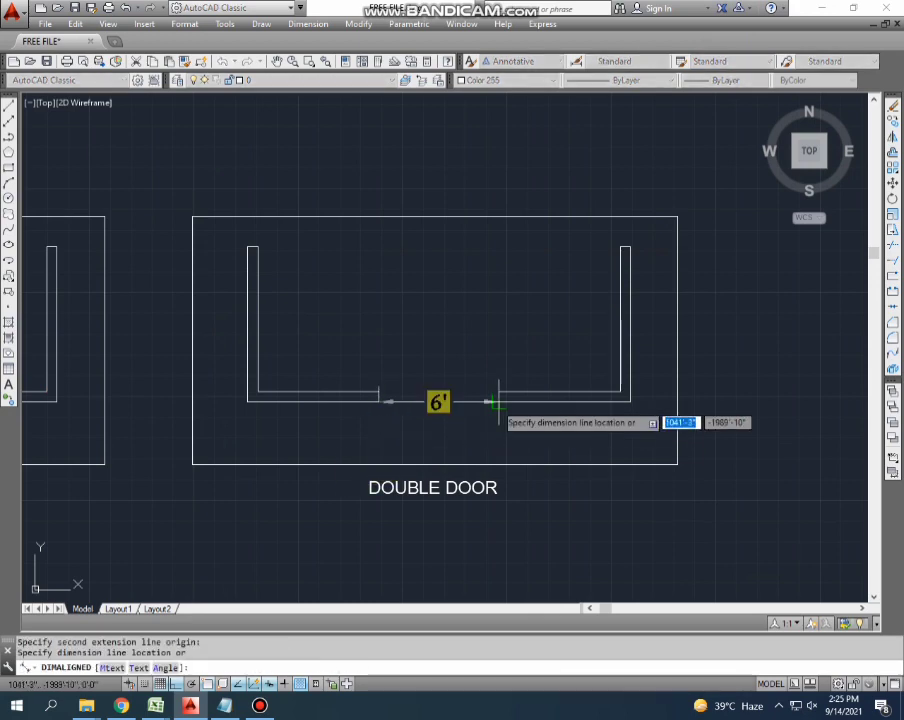
scroll(498, 404, "up", 2)
left_click(494, 422)
left_click_drag(614, 440, 403, 445)
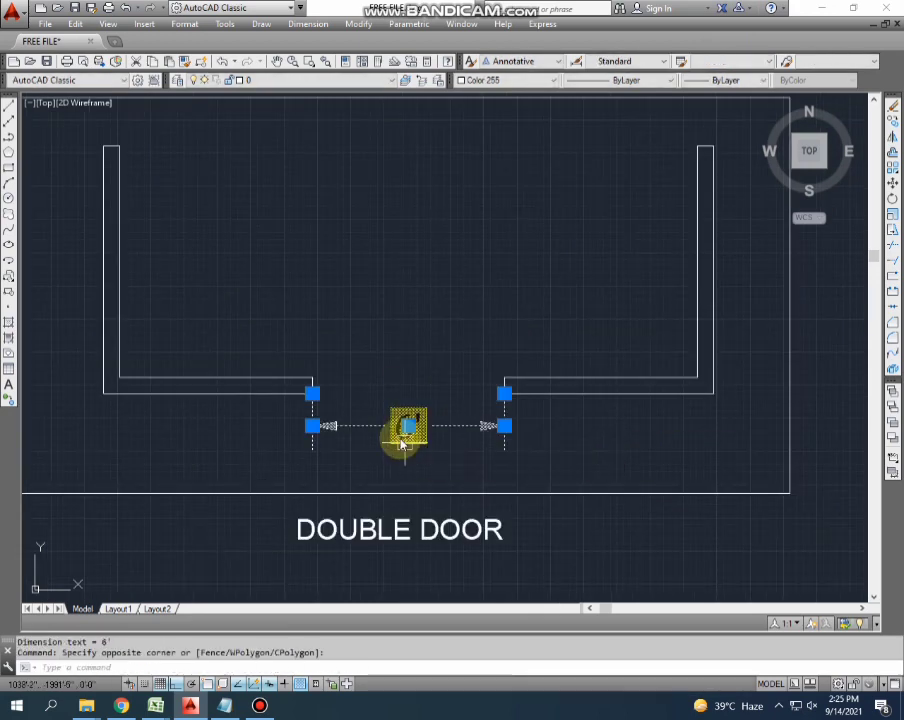
key("Delete")
scroll(402, 430, "down", 2)
scroll(395, 455, "up", 2)
- Draw a 3' vertical door-leaf line up from the left jamb
type("l")
key("Return")
left_click(348, 435)
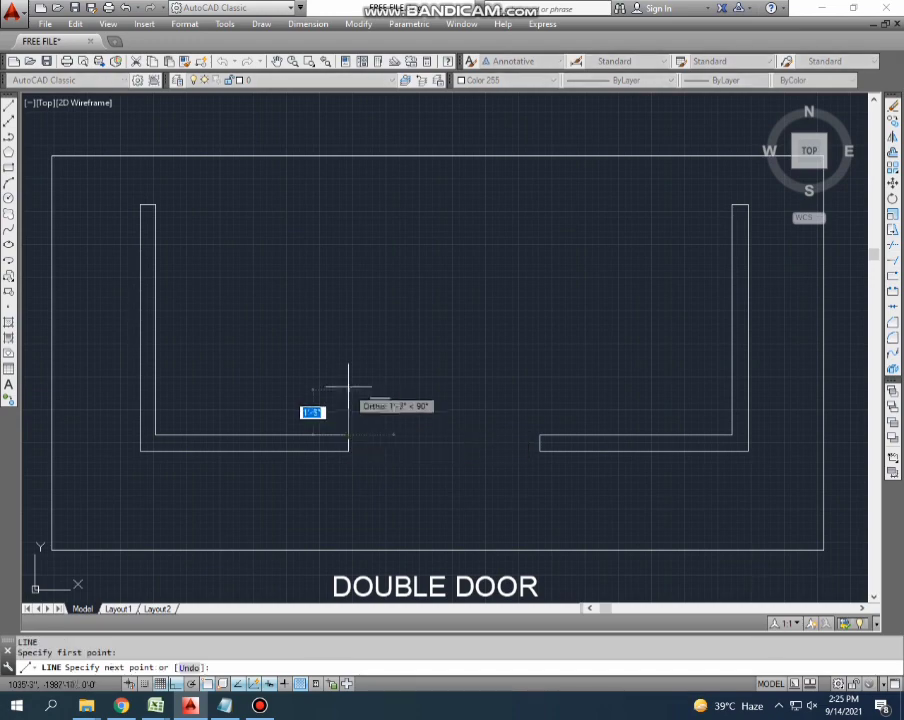
type("3")
key("Return")
key("Escape")
- Copy the vertical leaf line to the right jamb of the opening
left_click(417, 367)
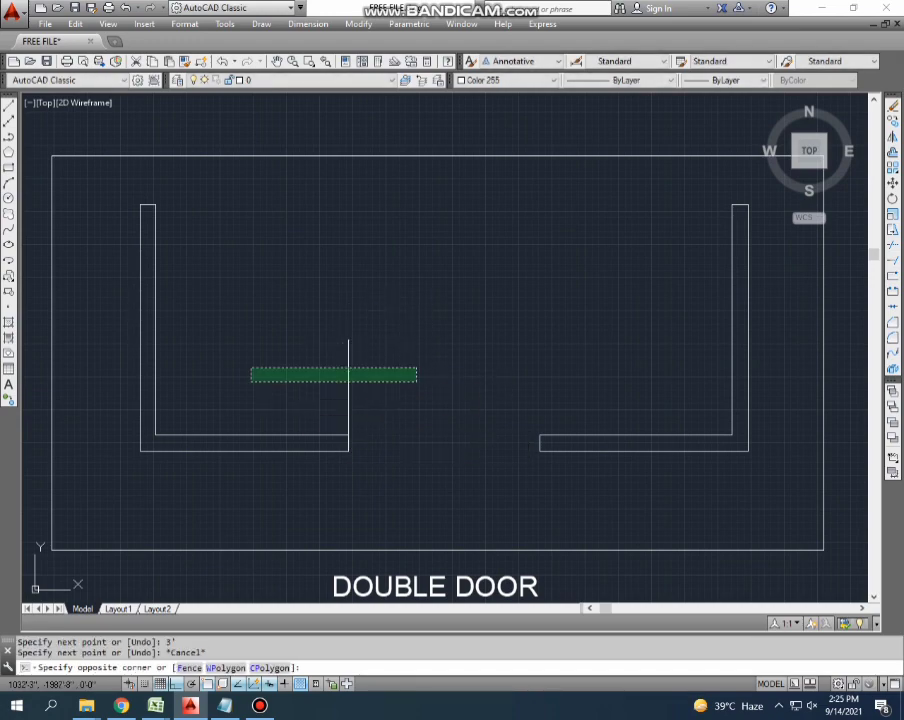
left_click(251, 381)
type("co")
key("Return")
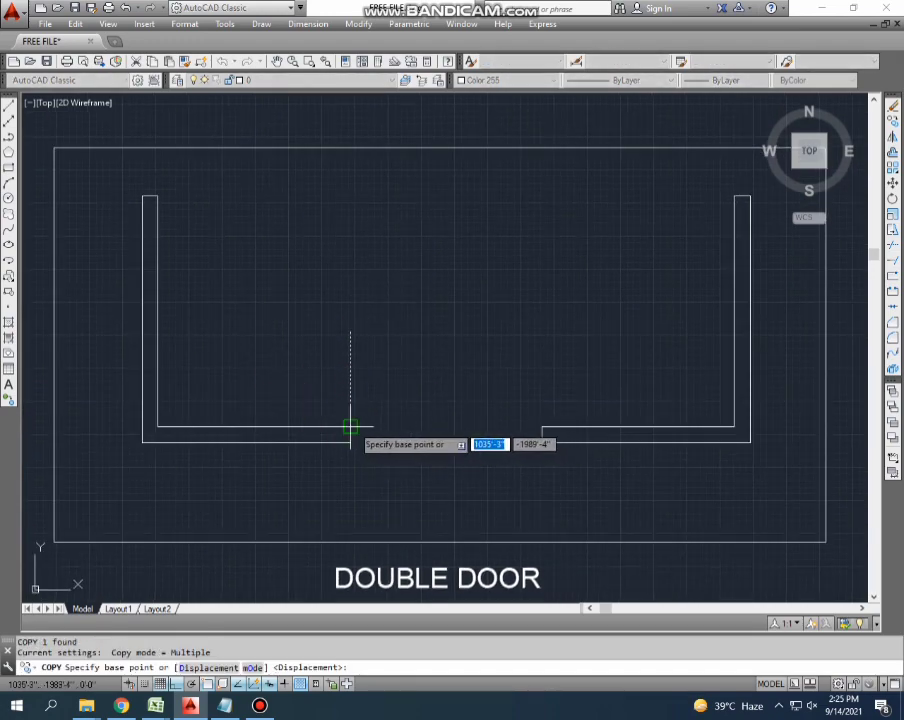
left_click(350, 427)
left_click(537, 430)
key("Escape")
scroll(480, 420, "up", 2)
scroll(473, 420, "up", 1)
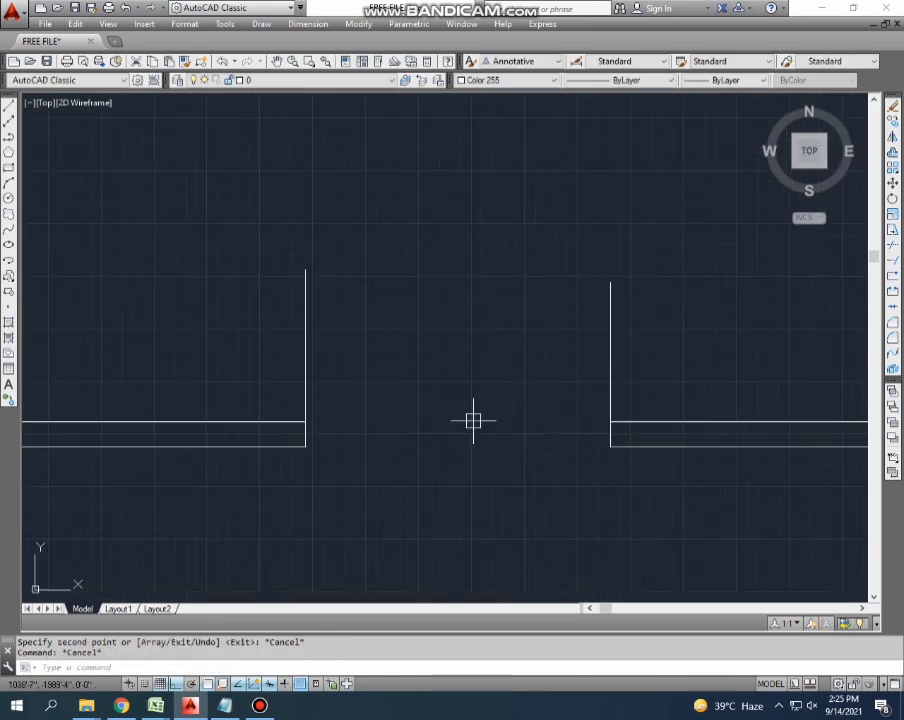
key("Escape")
- Offset the right-hand line 3' to make the centre line of the opening
type("o")
key("Return")
key("Escape")
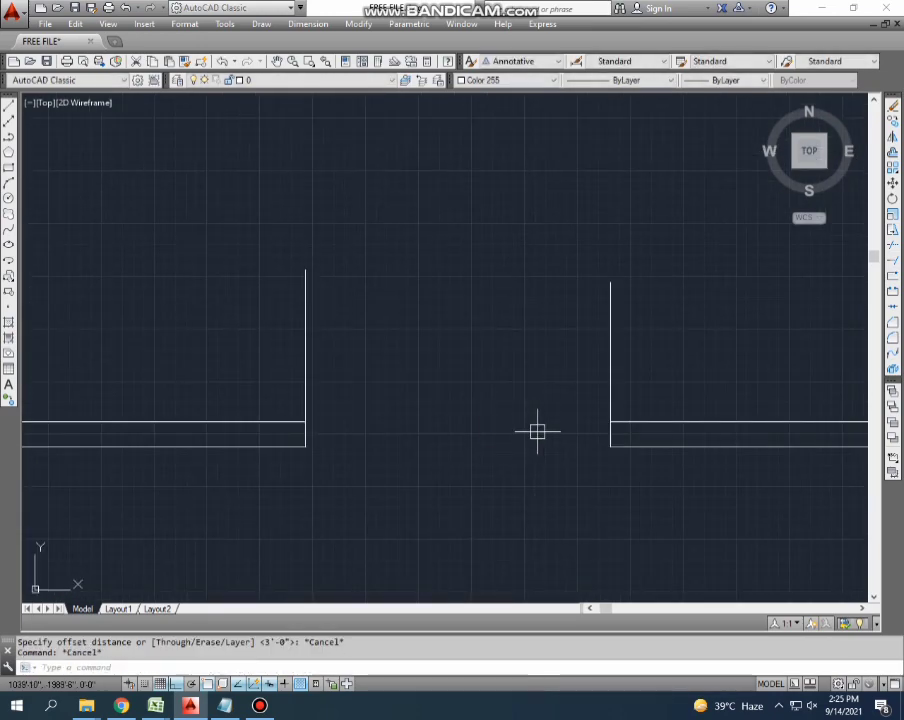
type("o")
key("Return")
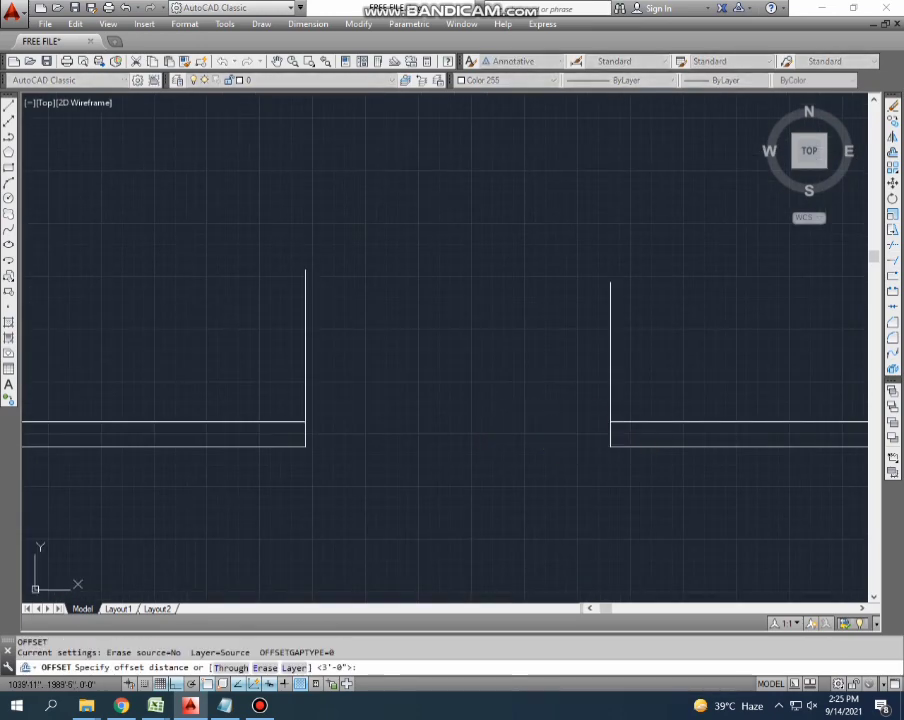
key("Return")
left_click(605, 362)
left_click(384, 380)
key("Escape")
scroll(430, 400, "down", 2)
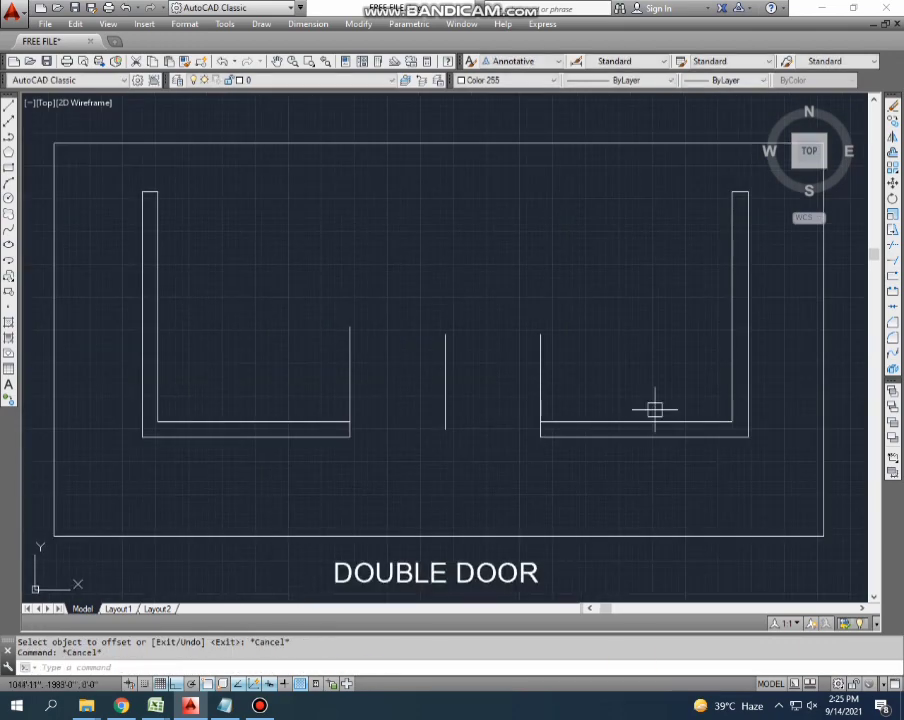
- Draw the left leaf's swing arc from the left jamb corner to the centre line's base
left_click(261, 23)
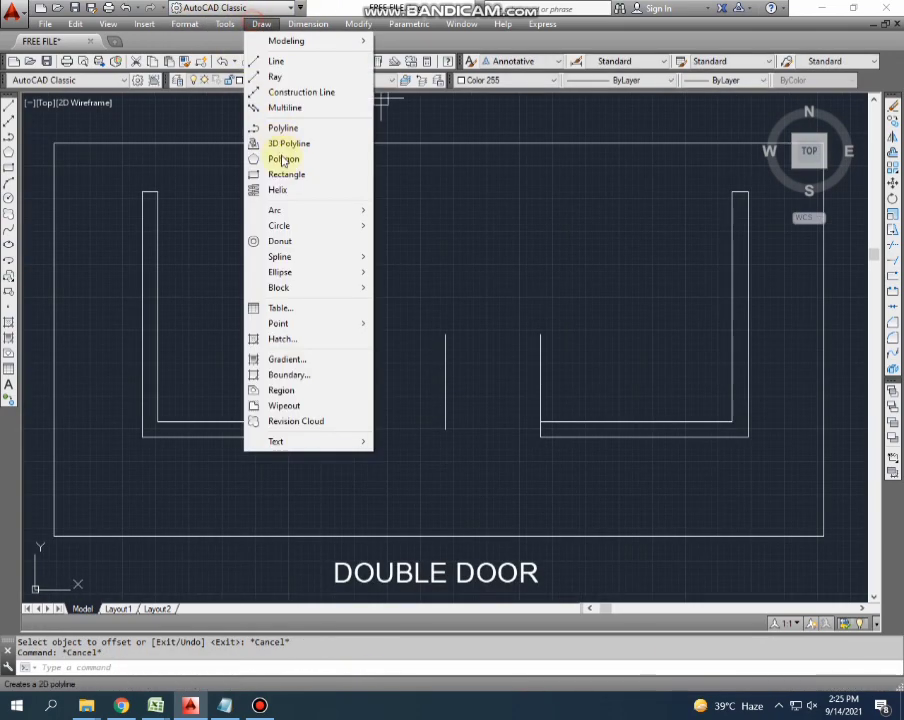
left_click(474, 333)
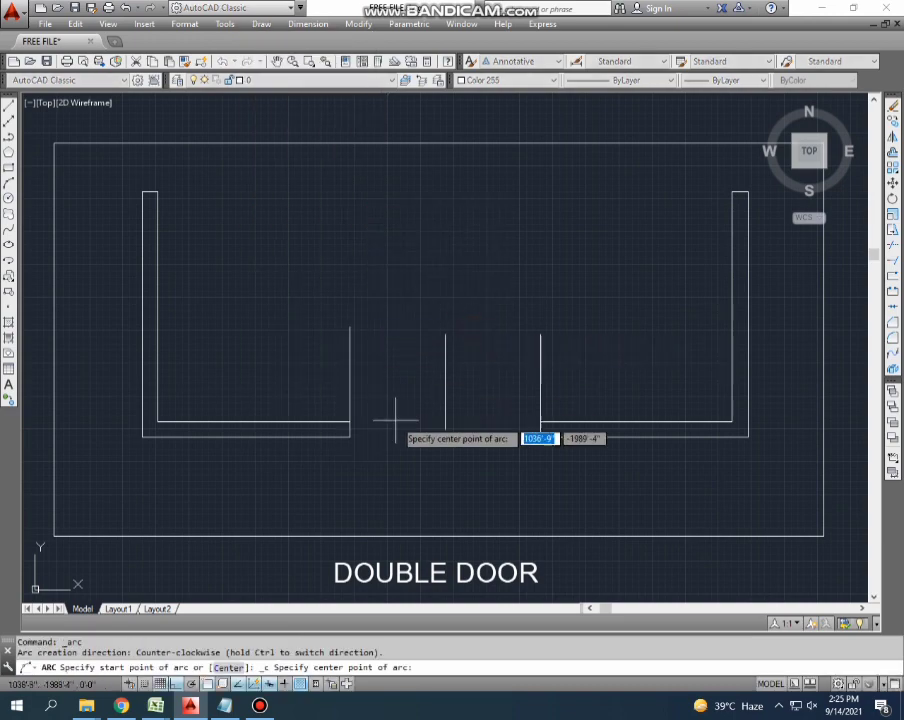
scroll(396, 420, "up", 2)
left_click(340, 418)
left_click(478, 425)
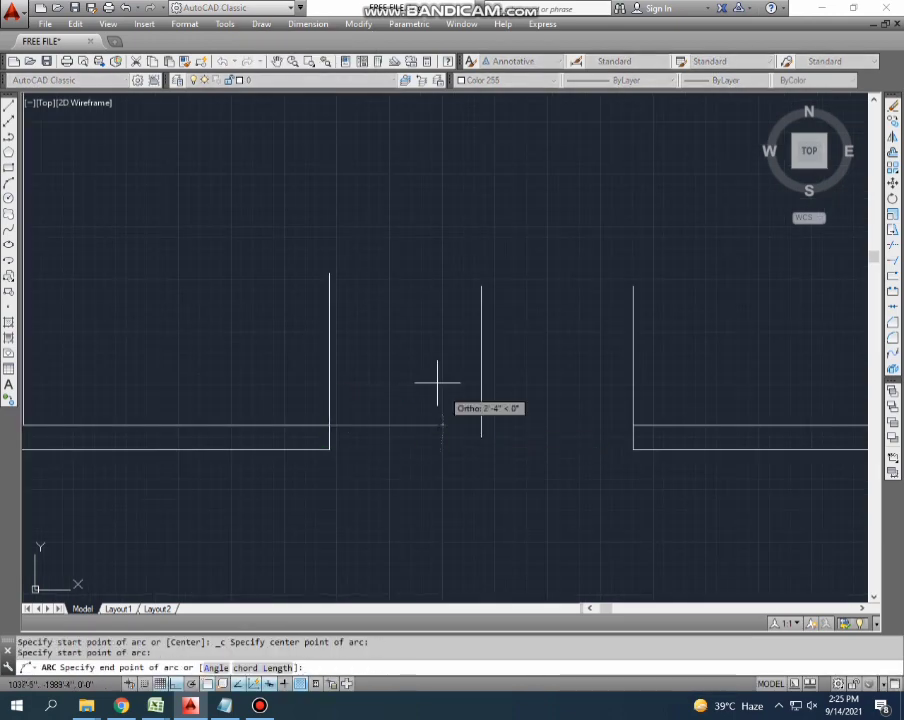
left_click(352, 276)
- Delete the centre line and mirror the left leaf and arc to the right side
left_click(478, 295)
key("Delete")
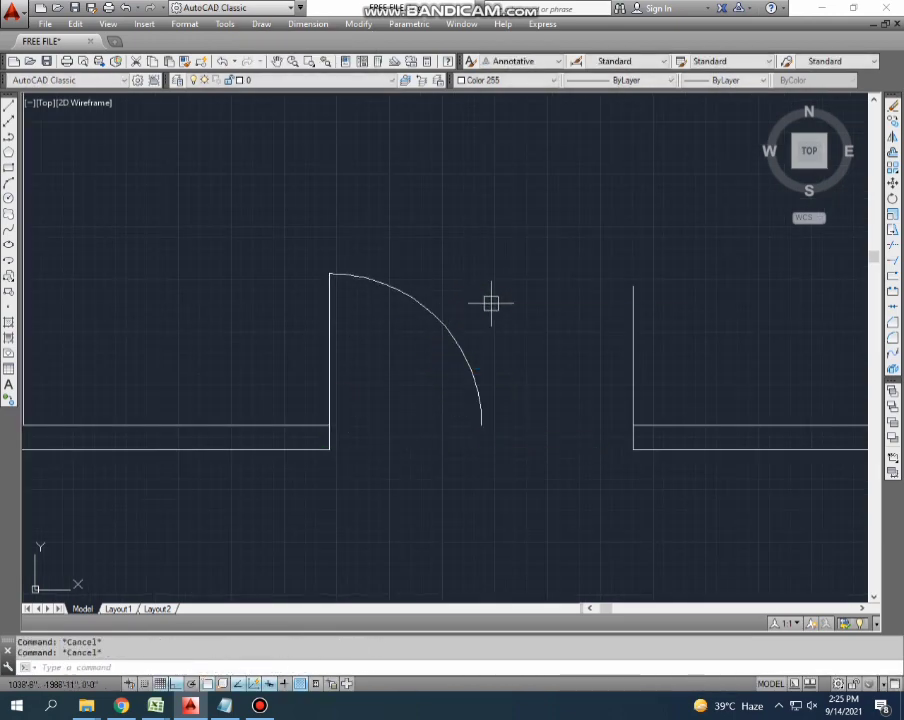
left_click_drag(490, 303, 300, 240)
scroll(410, 368, "up", 2)
type("mi")
key("Return")
left_click(508, 410)
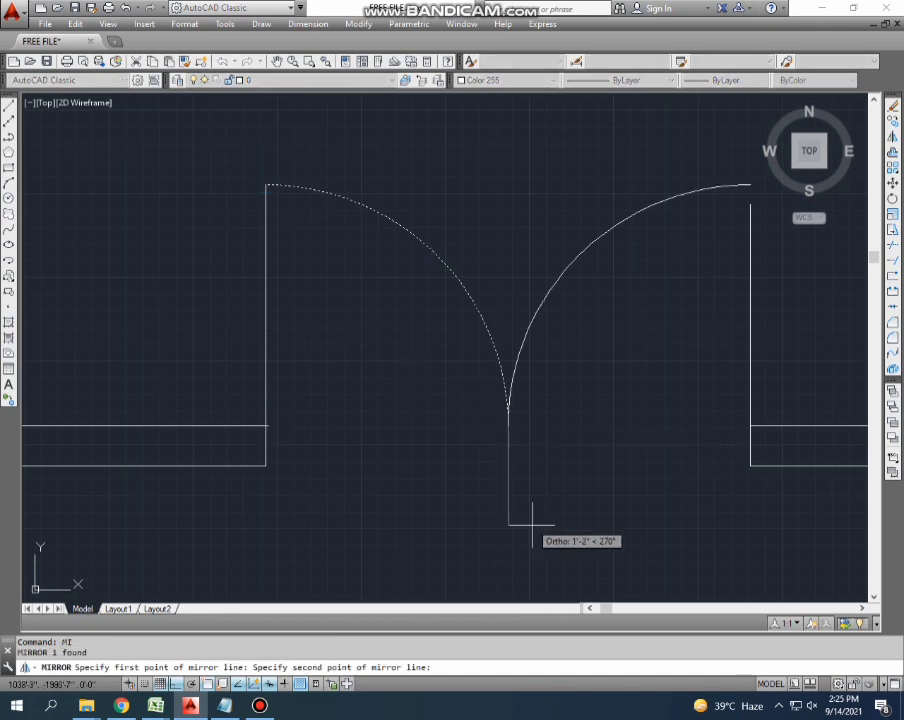
left_click(532, 524)
key("Escape")
left_click(548, 346)
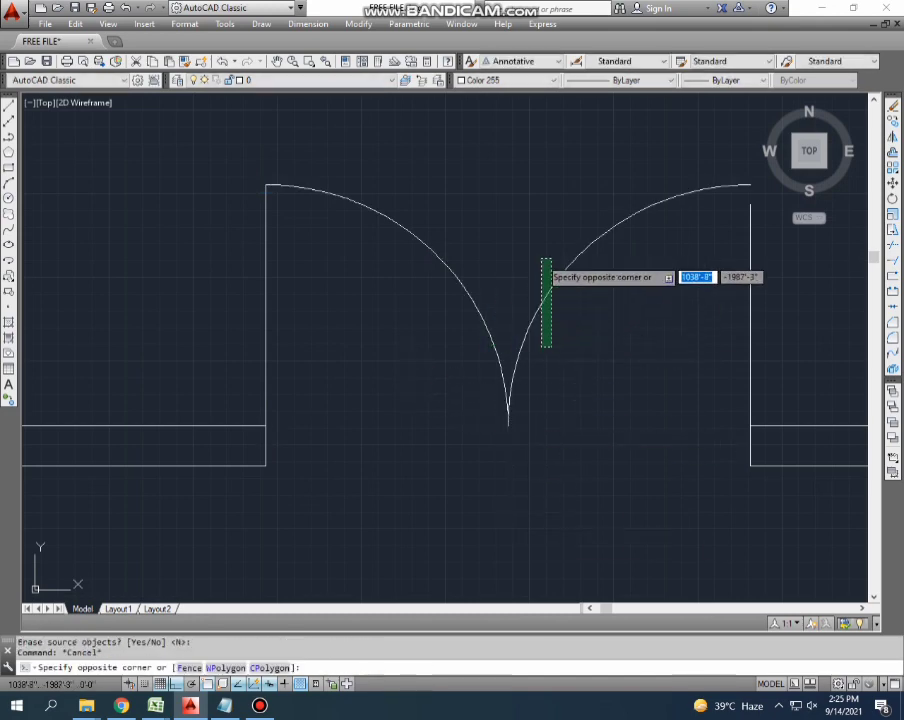
key("Escape")
- Cancel the extend attempt, recentre the double door in view, and return to Notepad
type("ex")
key("Return")
key("Return")
left_click(637, 295)
key("Escape")
scroll(510, 317, "down", 3)
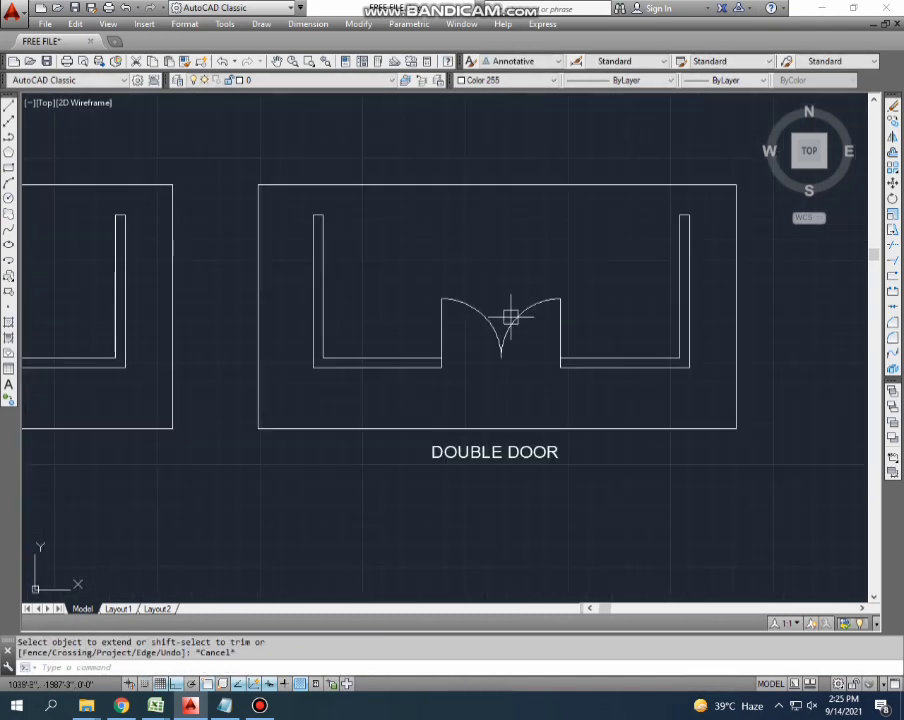
scroll(580, 316, "up", 2)
middle_click_drag(312, 364, 392, 388)
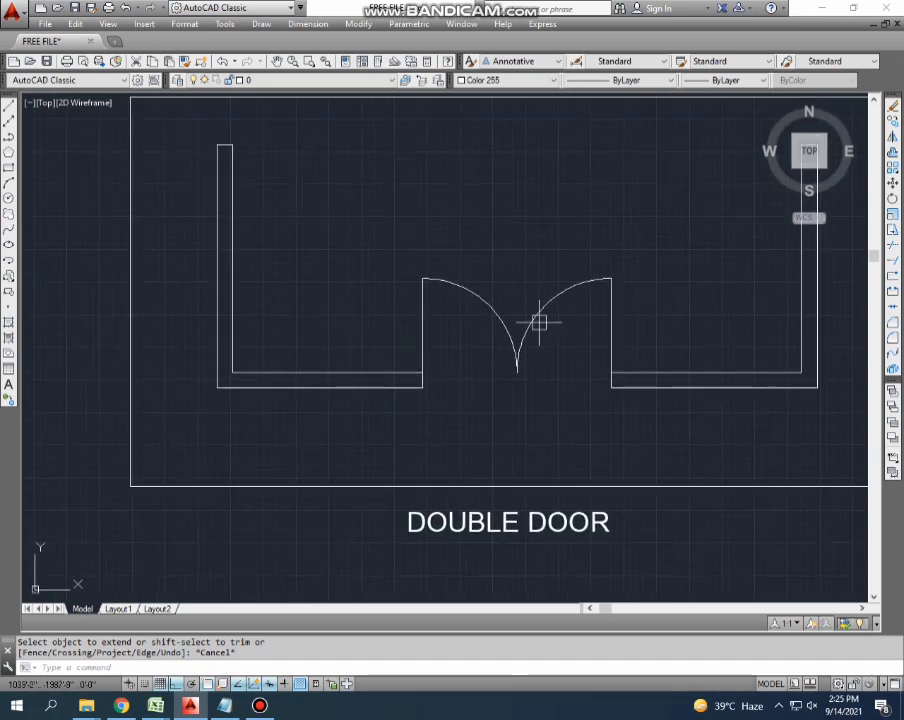
key("Escape")
middle_click_drag(539, 322, 419, 410)
key("Escape")
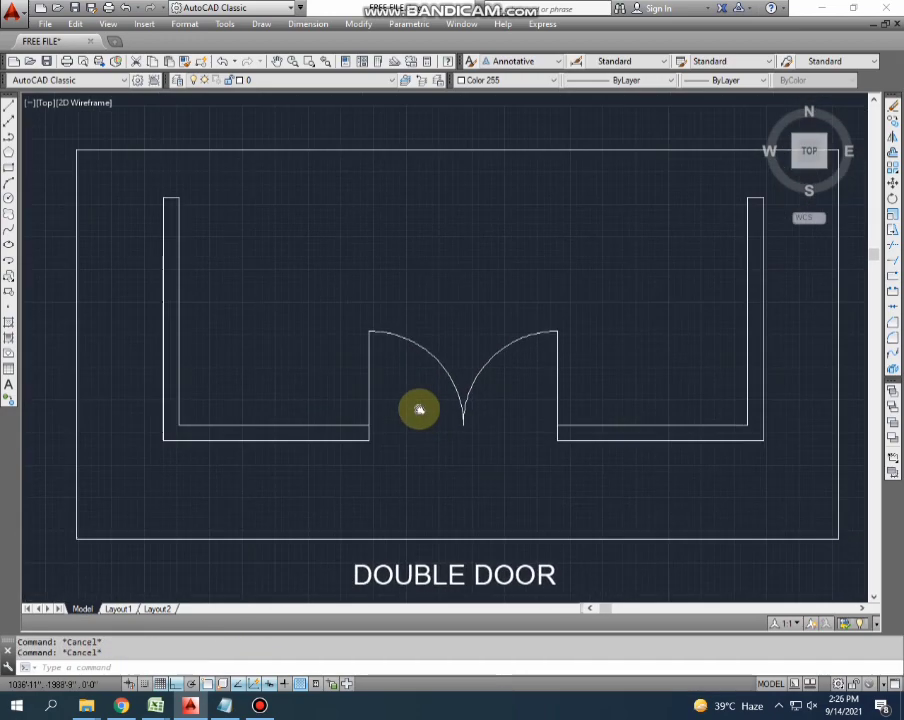
key("alt+Tab")
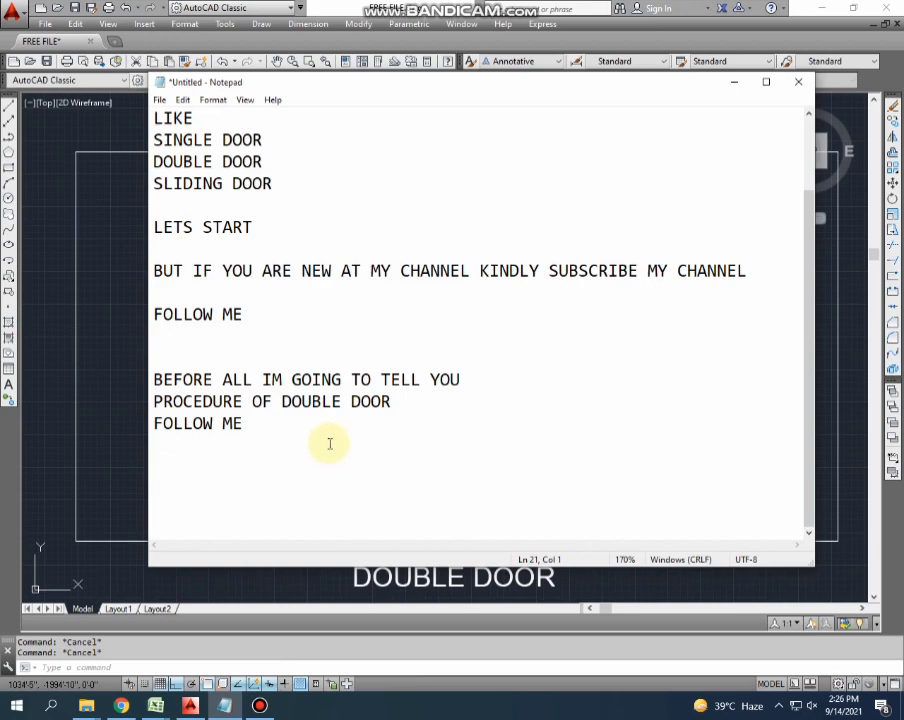
- Type 'THIS IS THE EASIEST WAY TO PUT DOUBLE DOOR', then begin the single-door announcement line
type("THIS IS")
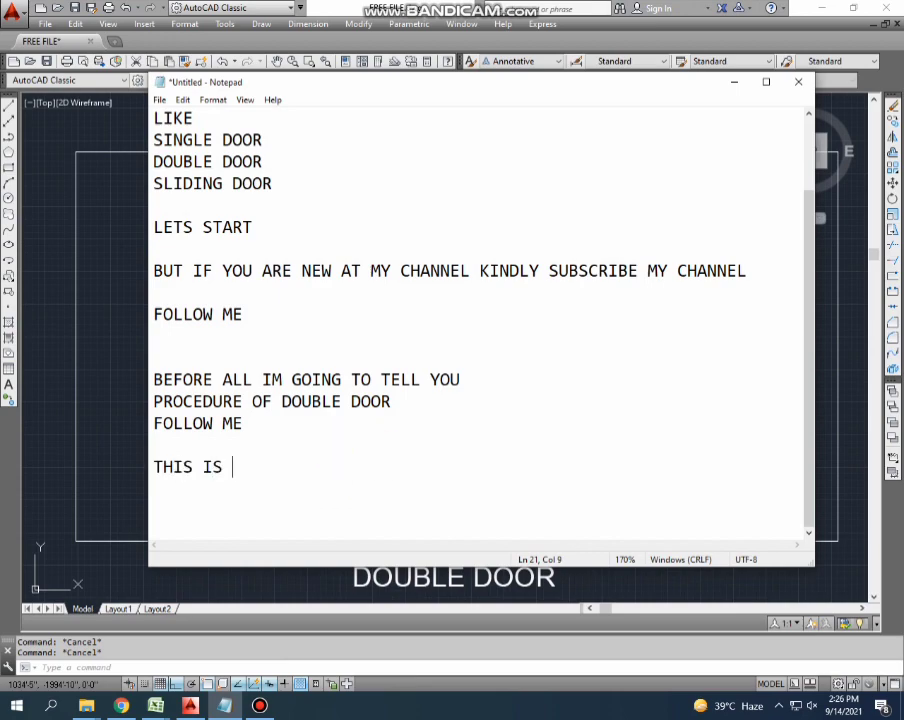
type("HE E")
type("ASIES")
type("AYU")
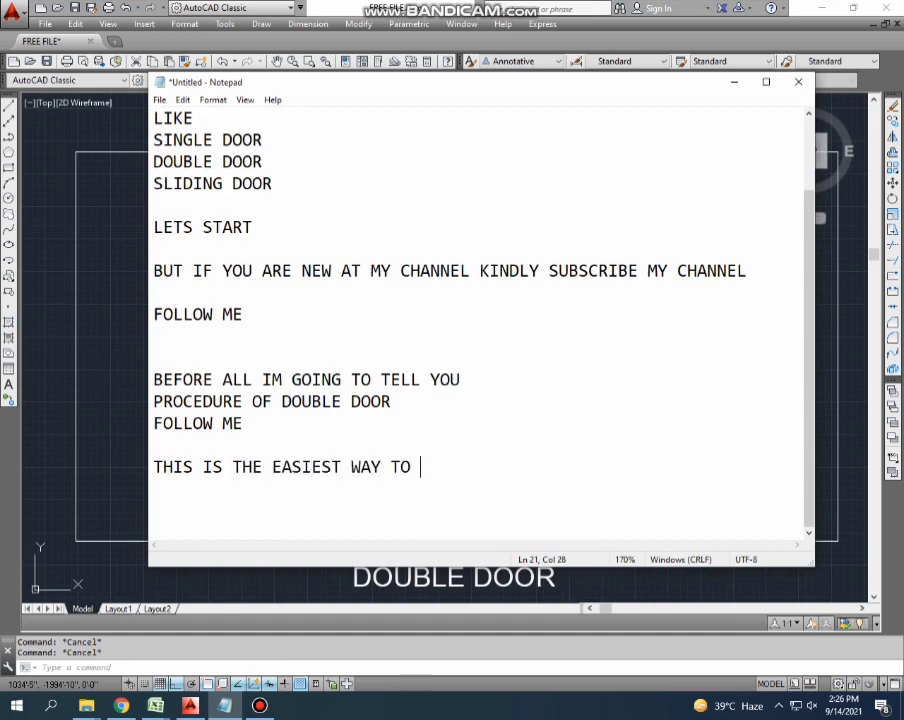
type("PUT DOU")
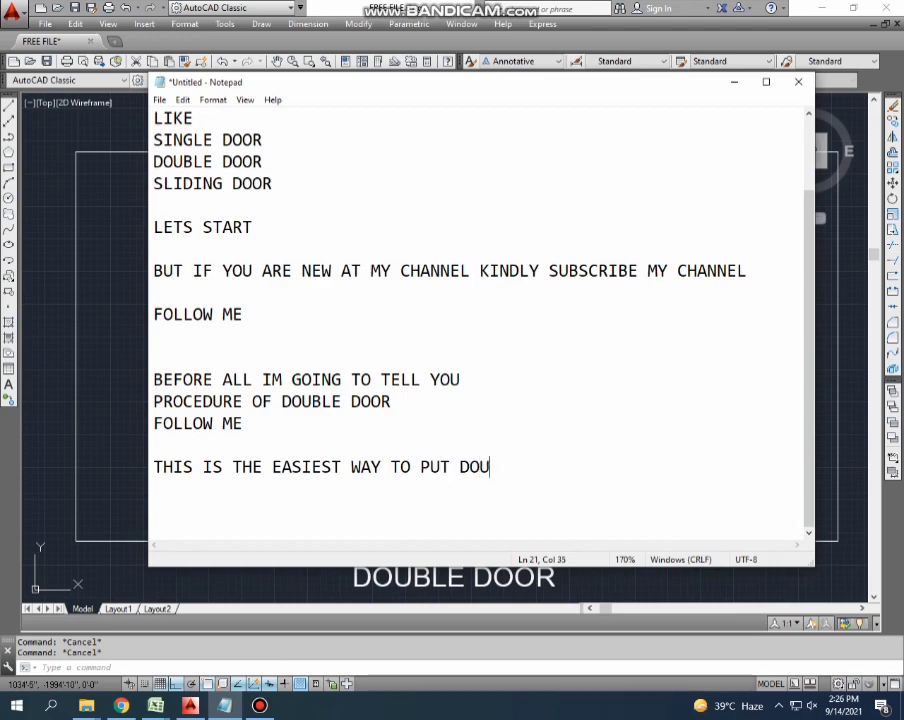
type("BLE DOOR")
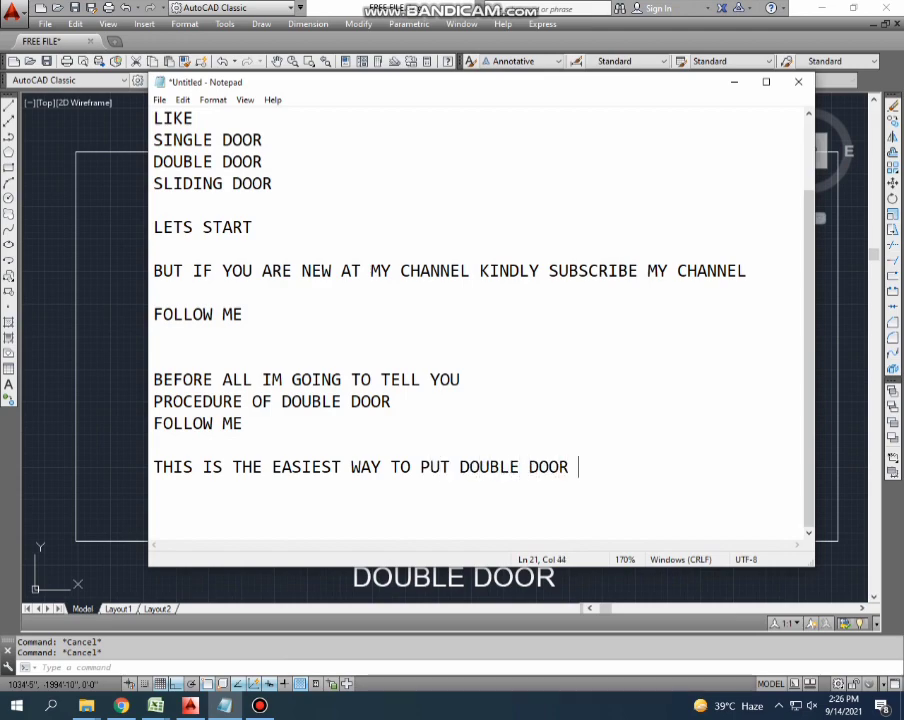
key("Return")
key("Return")
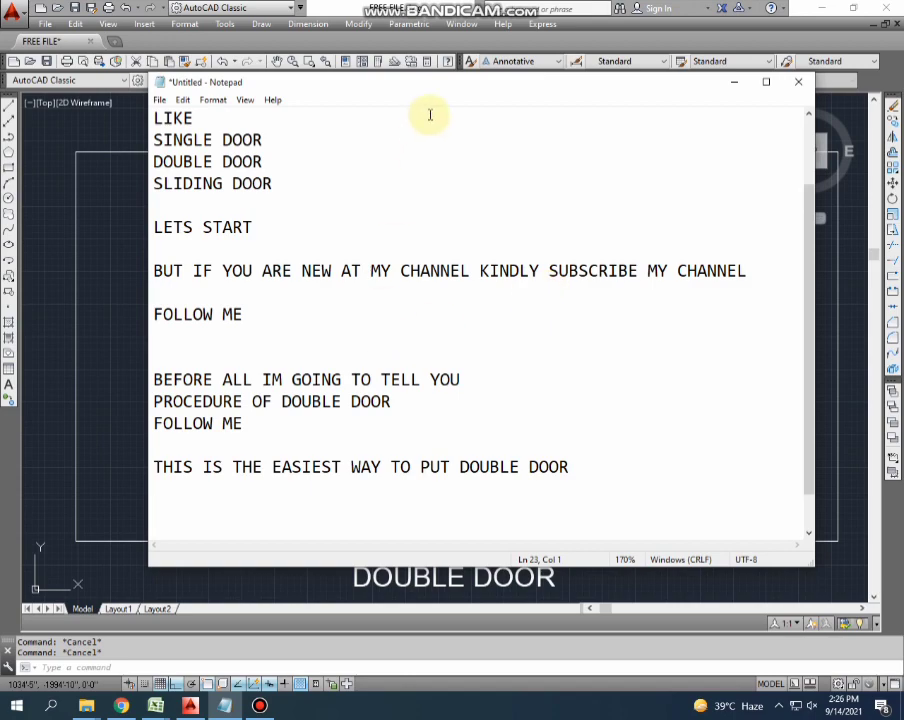
scroll(380, 370, "down", 1)
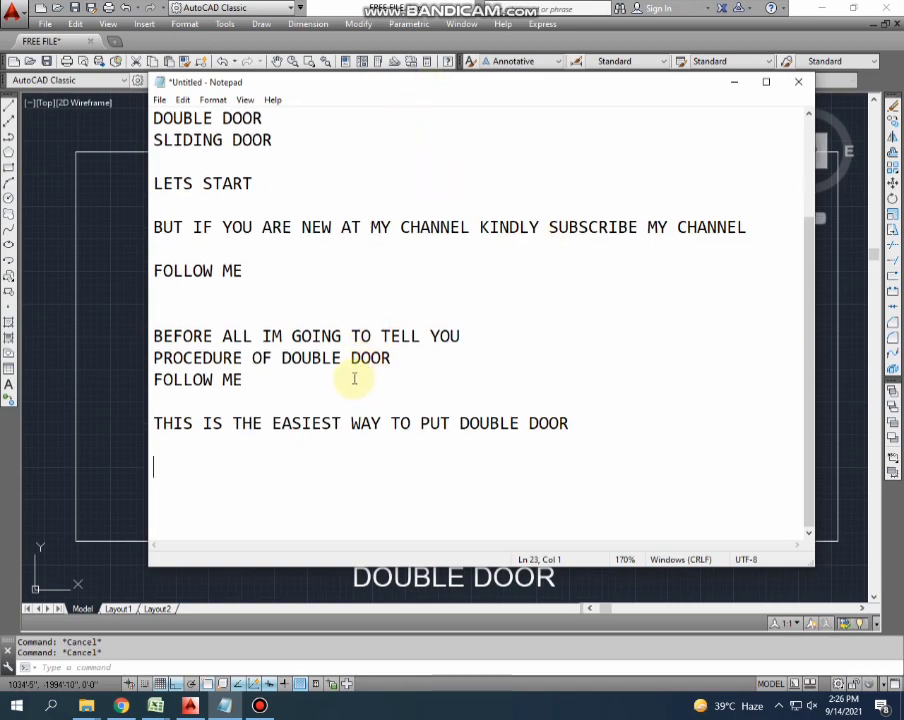
type("NOW K")
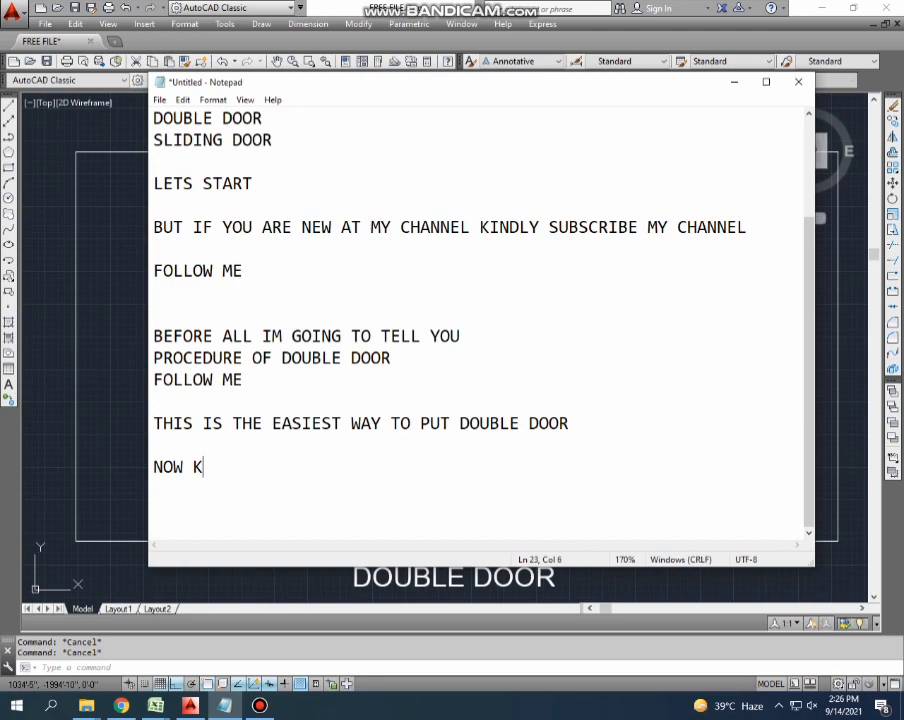
type("ELETSA ")
type("VE ")
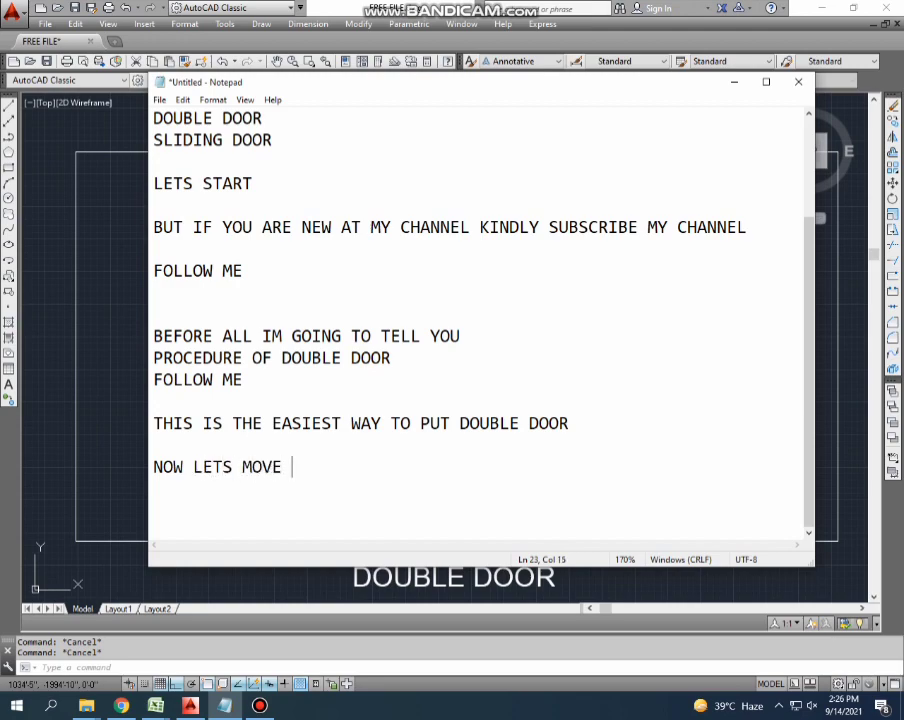
type("TOWARDS S")
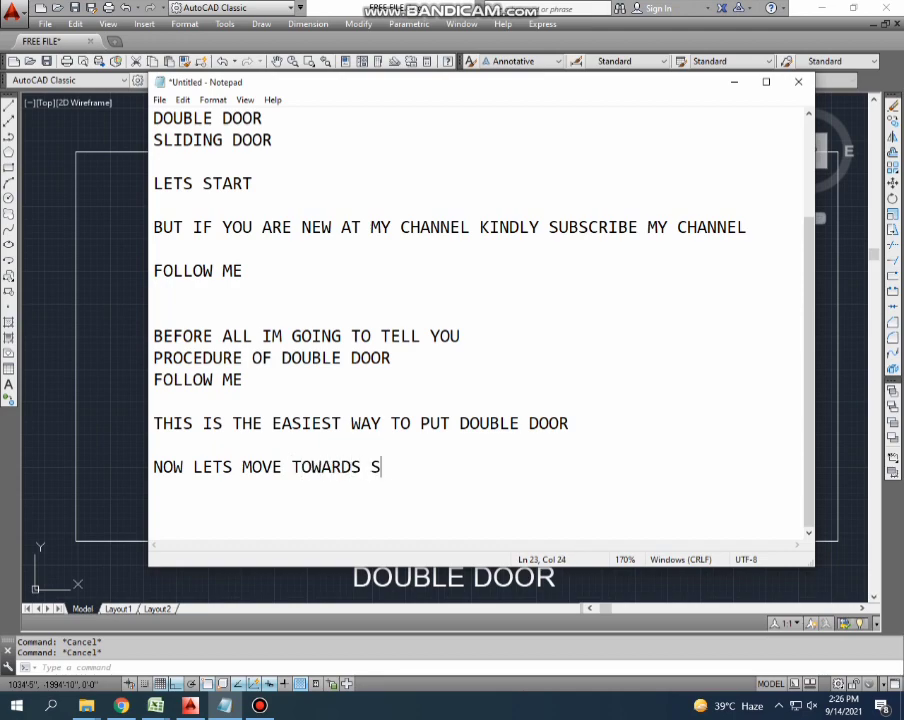
type("INGLE DOOR")
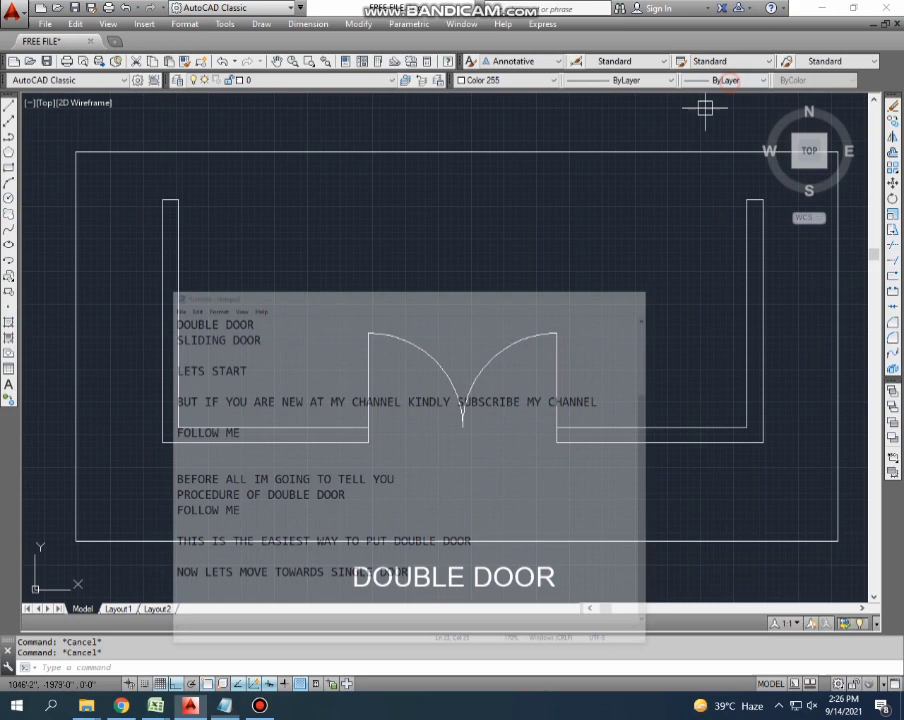
- Minimize Notepad, resume the screen recording and hide the recorder window
left_click(734, 82)
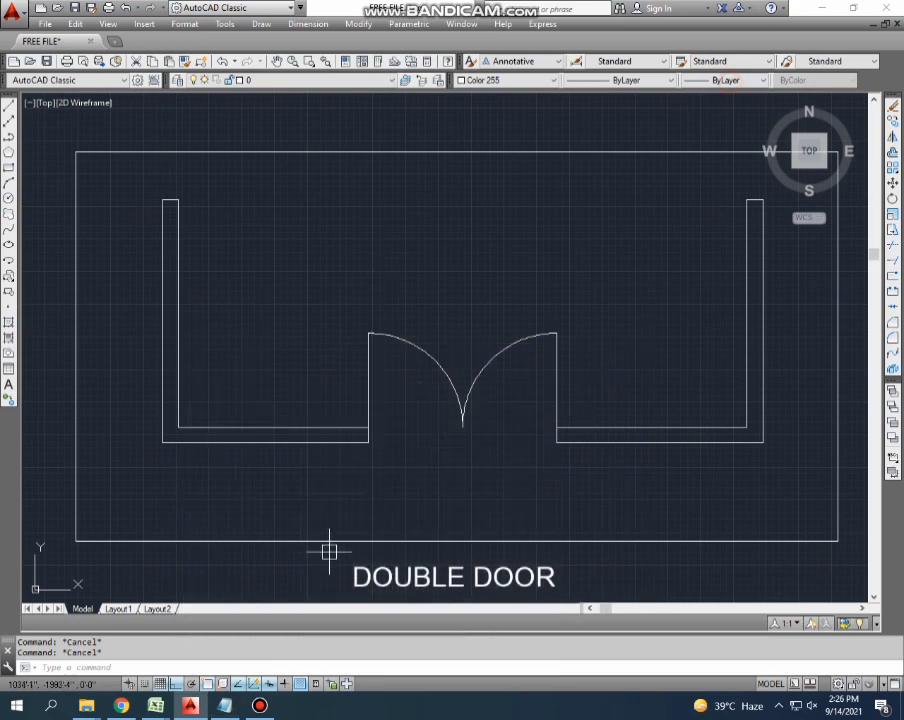
left_click(259, 705)
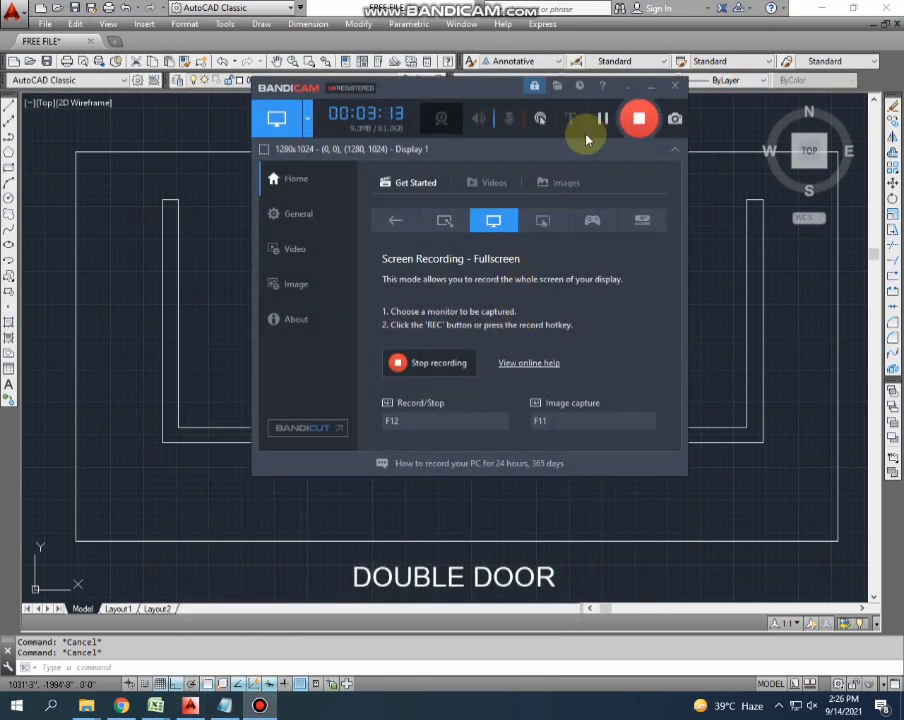
left_click(638, 112)
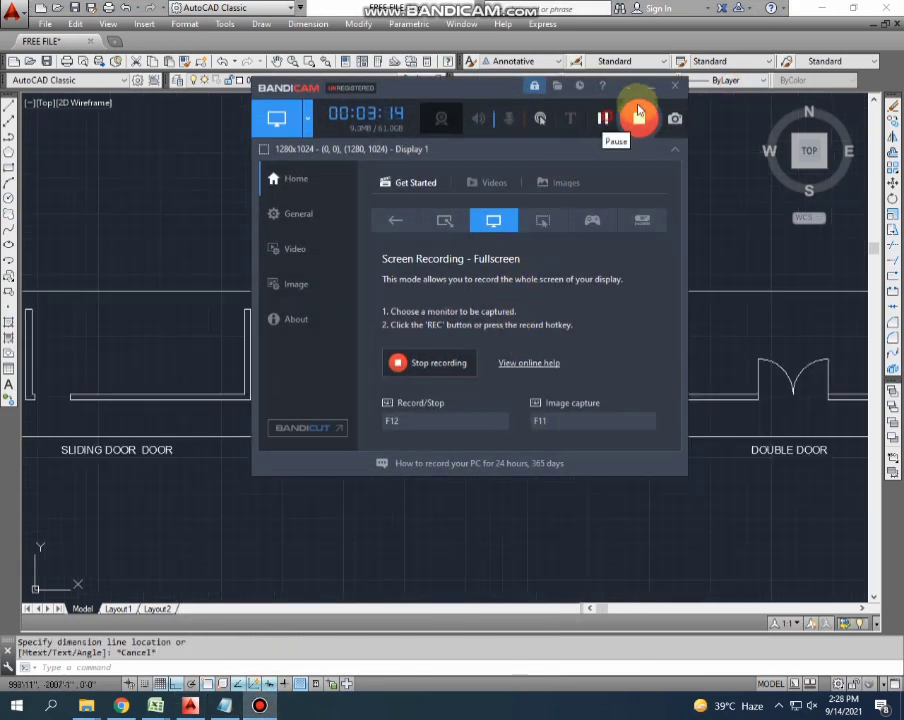
left_click(651, 91)
scroll(460, 368, "down", 4)
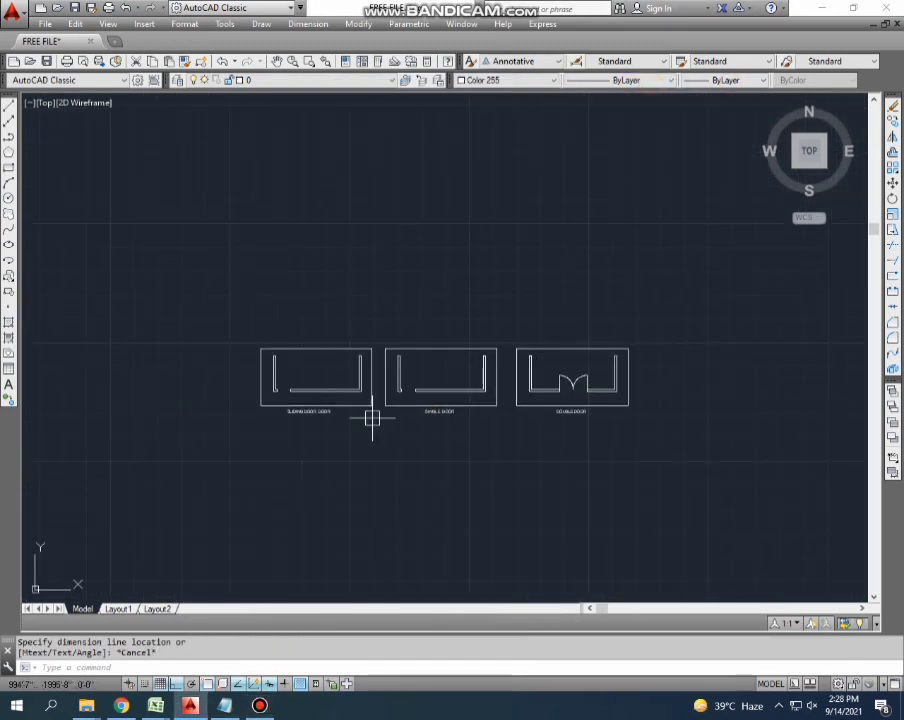
key("Escape")
key("Escape")
scroll(366, 414, "up", 5)
scroll(430, 356, "up", 1)
- Measure the single-door opening at 3' with DAL, then delete the dimension
type("dal")
key("Return")
scroll(340, 380, "up", 3)
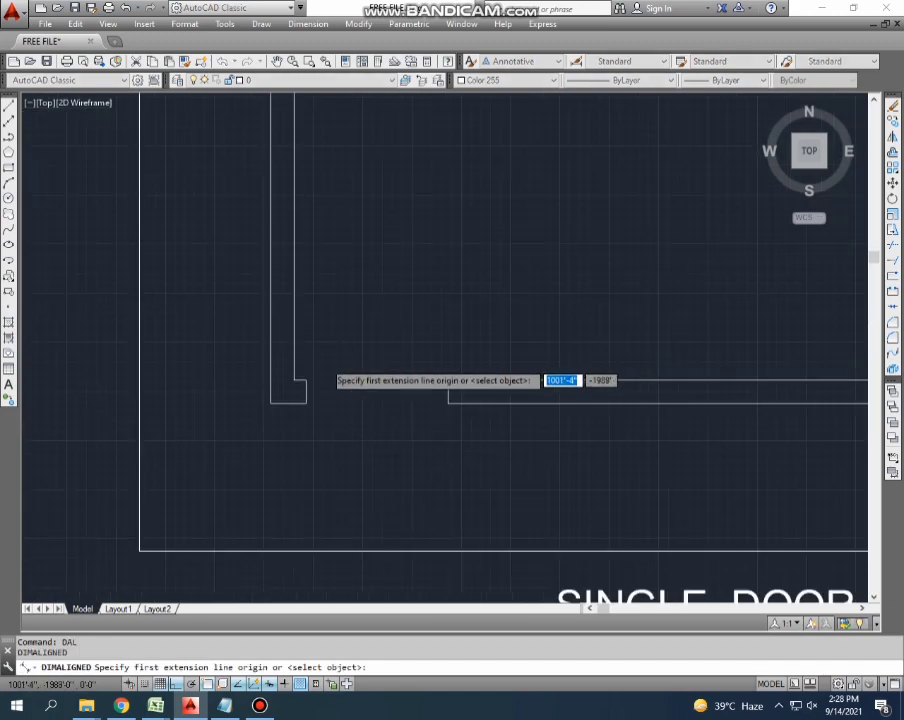
scroll(300, 420, "up", 1)
left_click(293, 428)
left_click(530, 427)
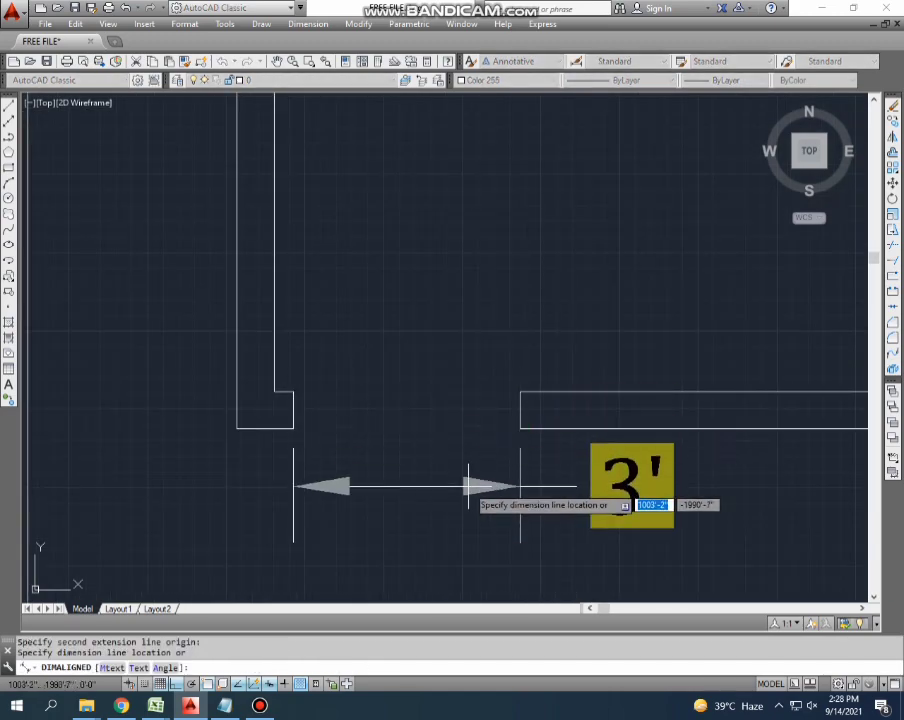
left_click(620, 489)
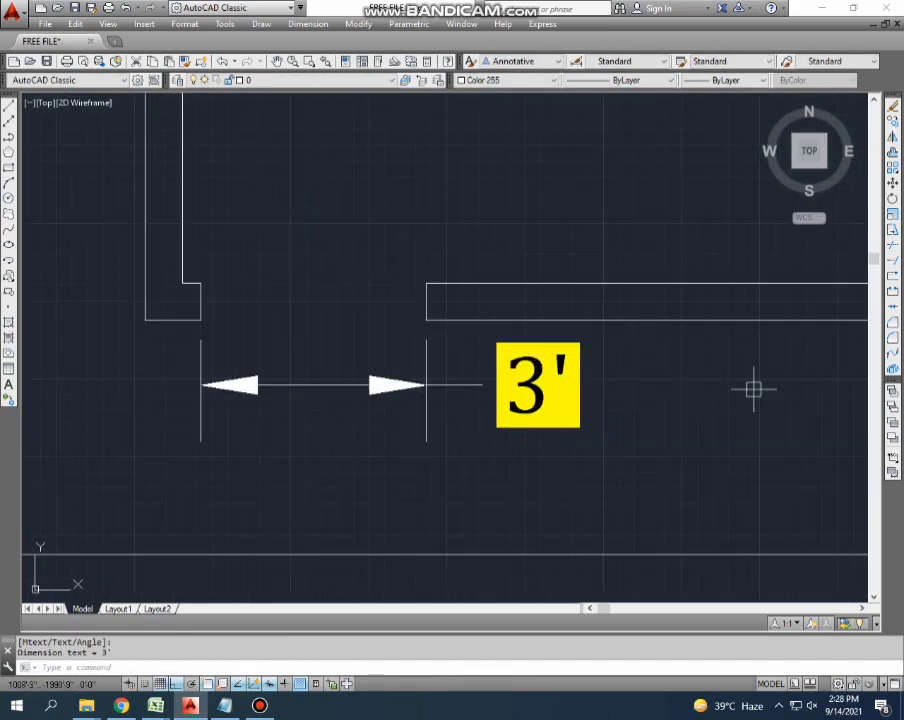
left_click_drag(753, 390, 370, 402)
key("Delete")
scroll(352, 406, "down", 3)
scroll(356, 458, "up", 3)
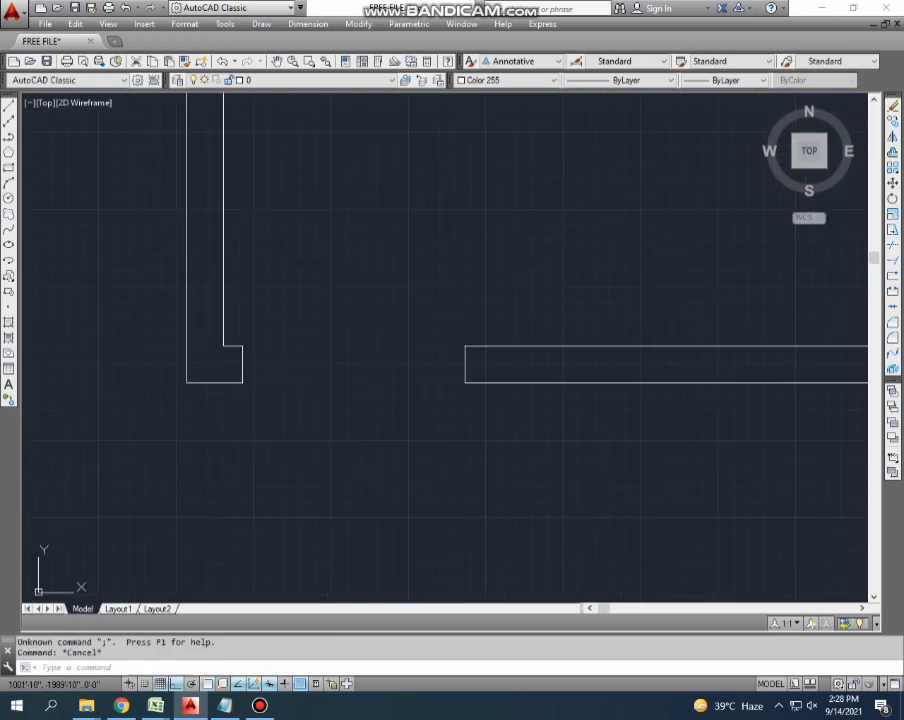
scroll(336, 416, "up", 3)
- Draw the 3' door leaf line up from the wall's step corner
type("l")
key("Return")
left_click(220, 332)
middle_click_drag(246, 270, 256, 313)
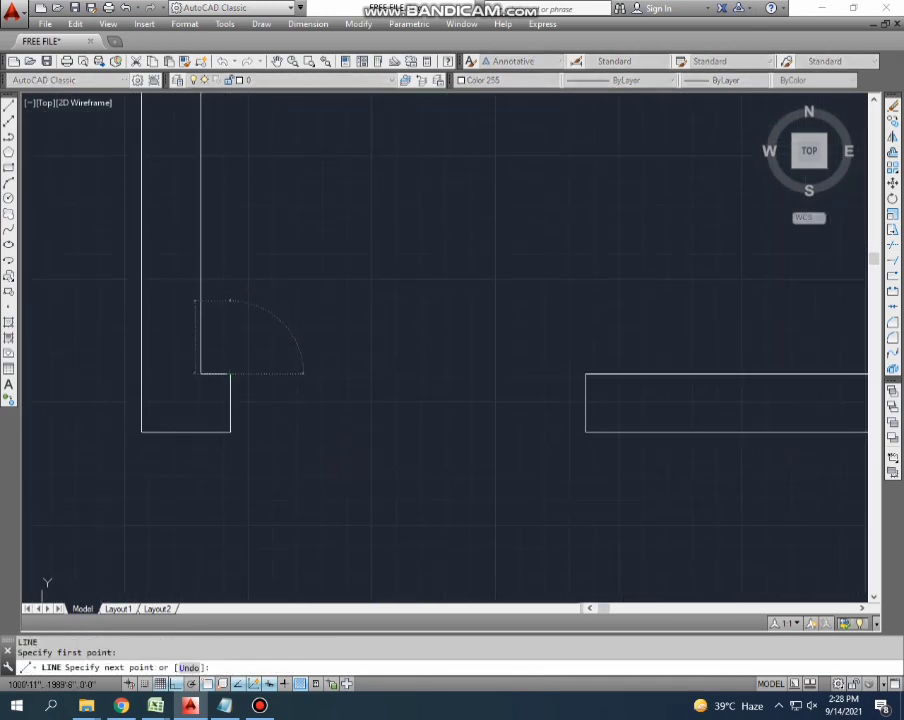
key("Return")
scroll(279, 300, "down", 2)
key("Escape")
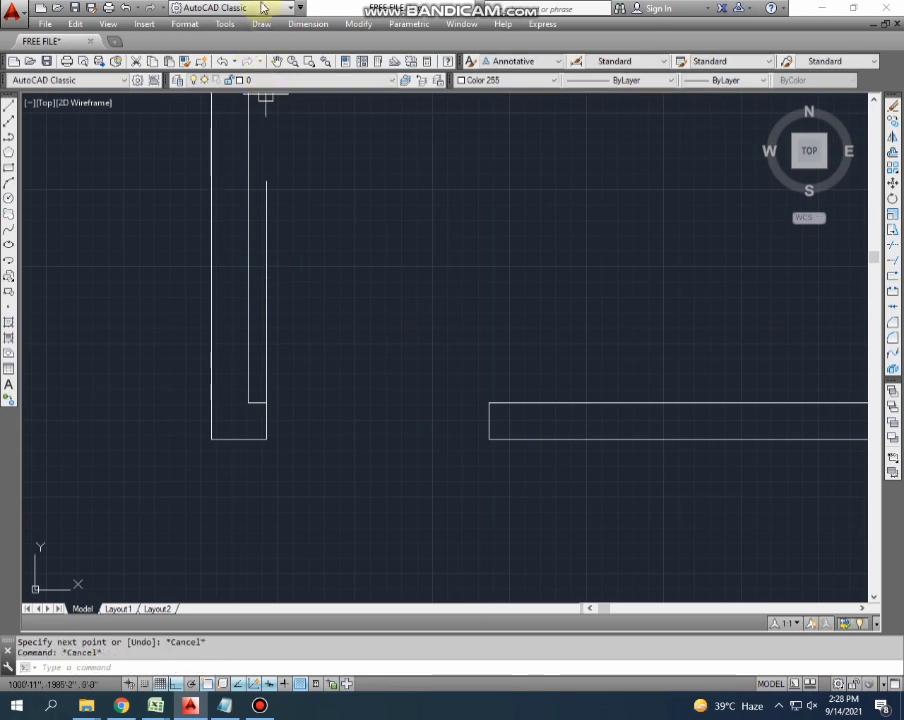
- Draw the quarter-circle swing arc with Center, Start, End from the hinge corner
left_click(261, 24)
mouse_move(290, 210)
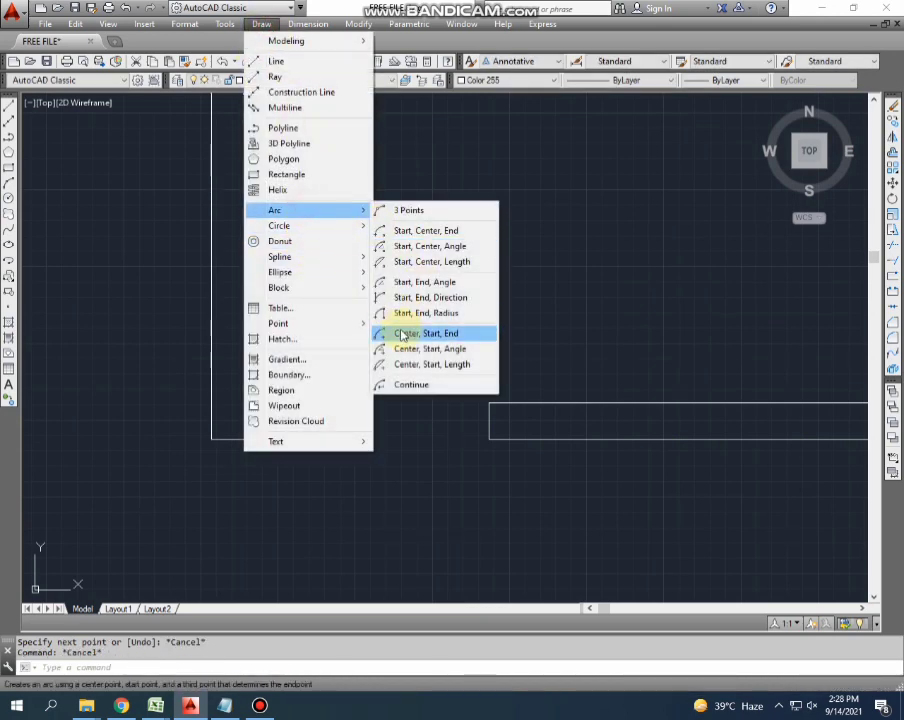
left_click(430, 334)
left_click(266, 403)
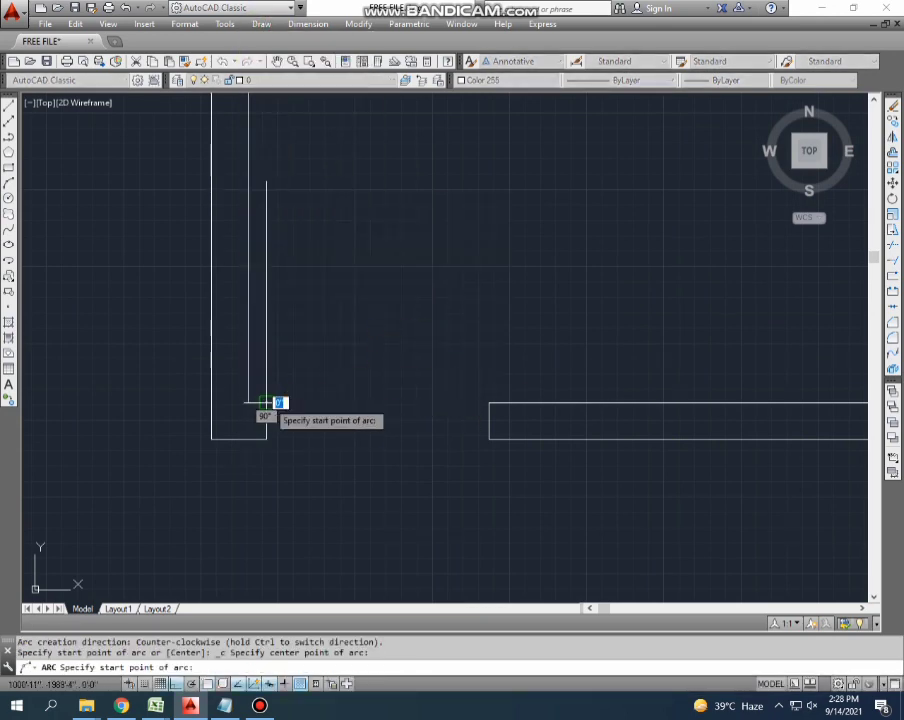
left_click(490, 410)
left_click(270, 190)
scroll(330, 314, "down", 2)
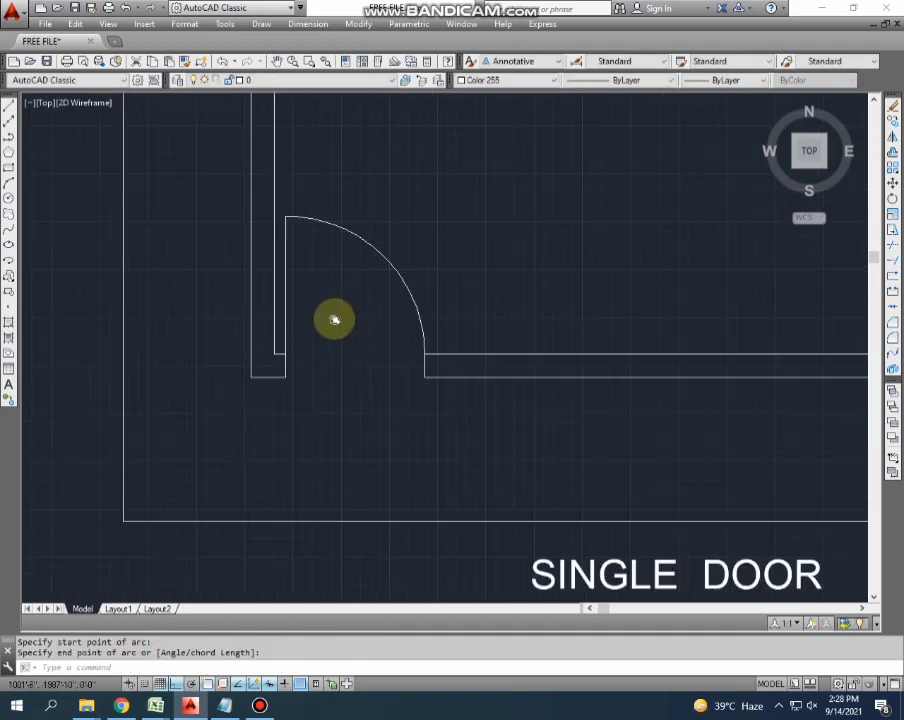
scroll(498, 374, "down", 2)
scroll(344, 380, "down", 2)
scroll(380, 380, "down", 1)
key("Escape")
scroll(524, 372, "down", 2)
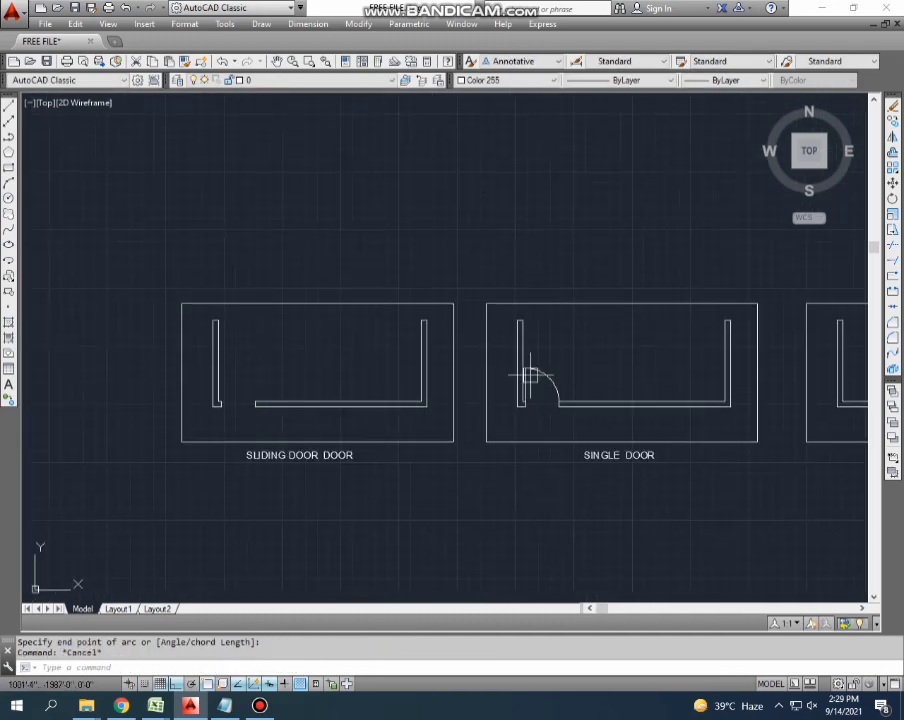
key("Escape")
- Pan toward the sliding door plan and bring the Notepad notes back up
middle_click_drag(524, 372, 611, 372)
scroll(305, 414, "up", 2)
scroll(366, 364, "up", 4)
scroll(340, 365, "down", 2)
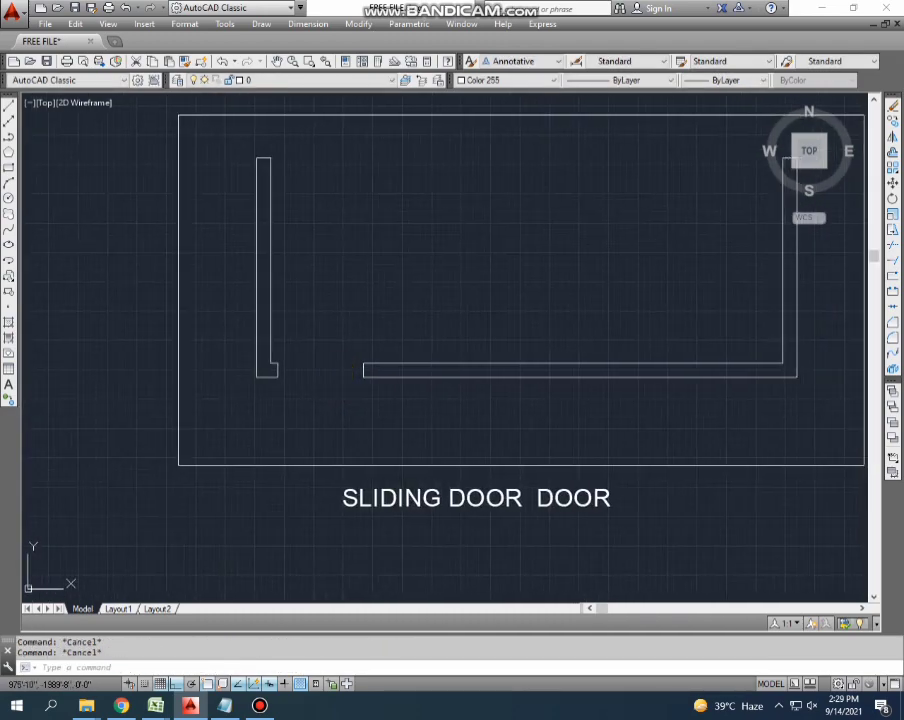
scroll(358, 376, "up", 2)
scroll(358, 376, "down", 3)
scroll(268, 374, "up", 3)
scroll(520, 374, "down", 3)
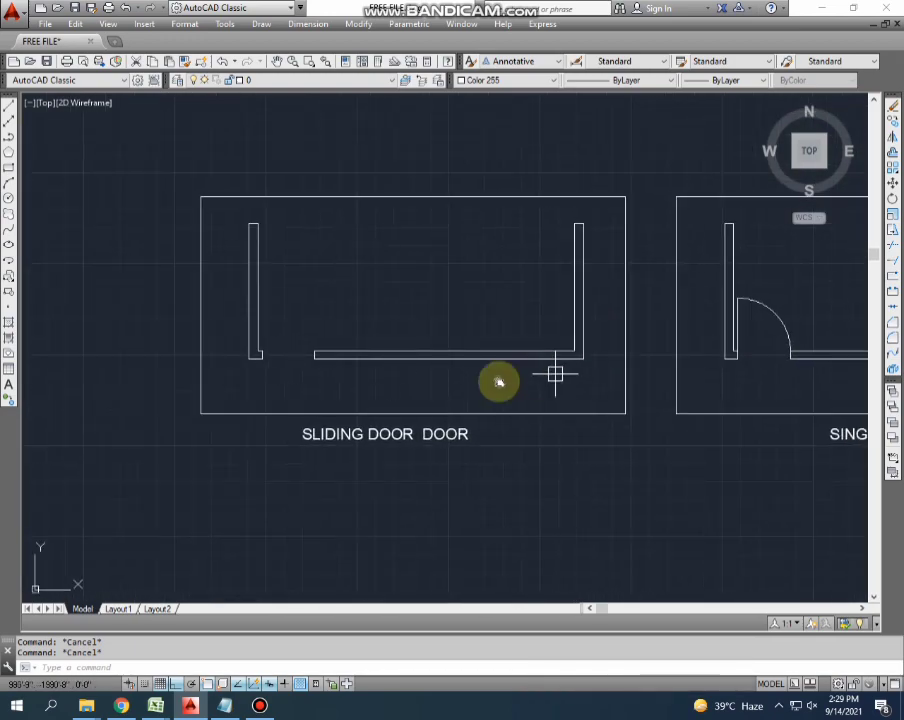
scroll(494, 376, "down", 2)
left_click(226, 706)
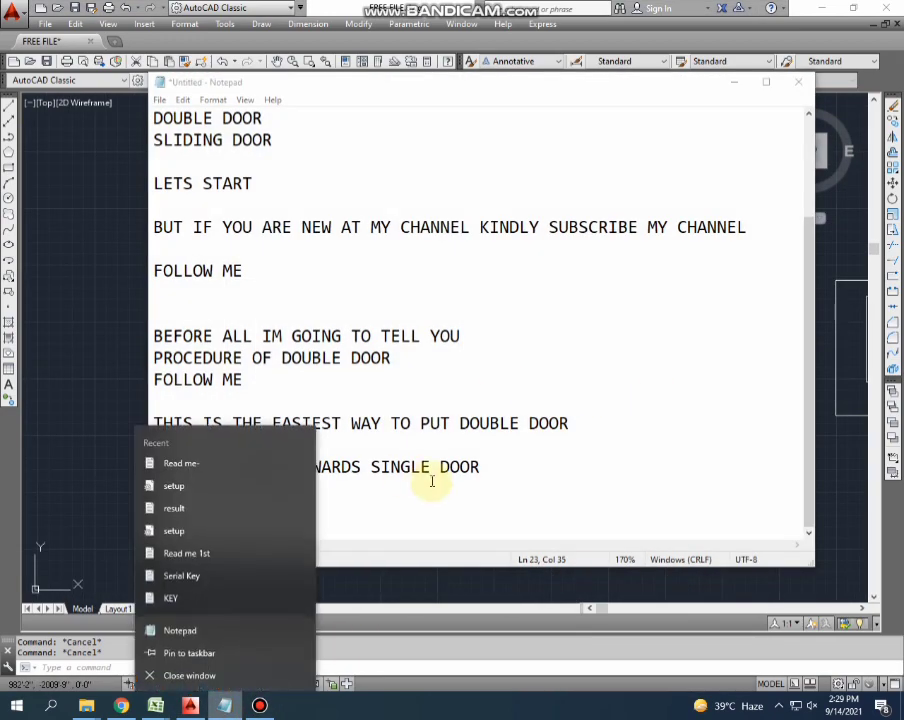
- Add 'NOW LETS MOVE TOWARDS SLIDING DOOR' to the notes, then minimize Notepad
left_click(521, 462)
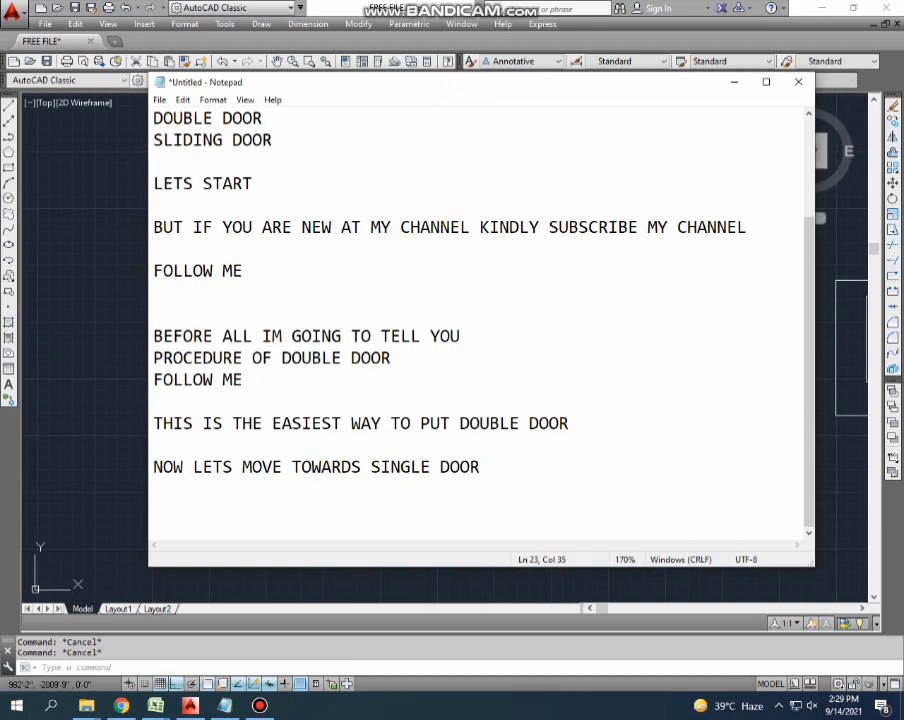
key("Return")
key("Return")
key("Return")
key("Return")
key("Return")
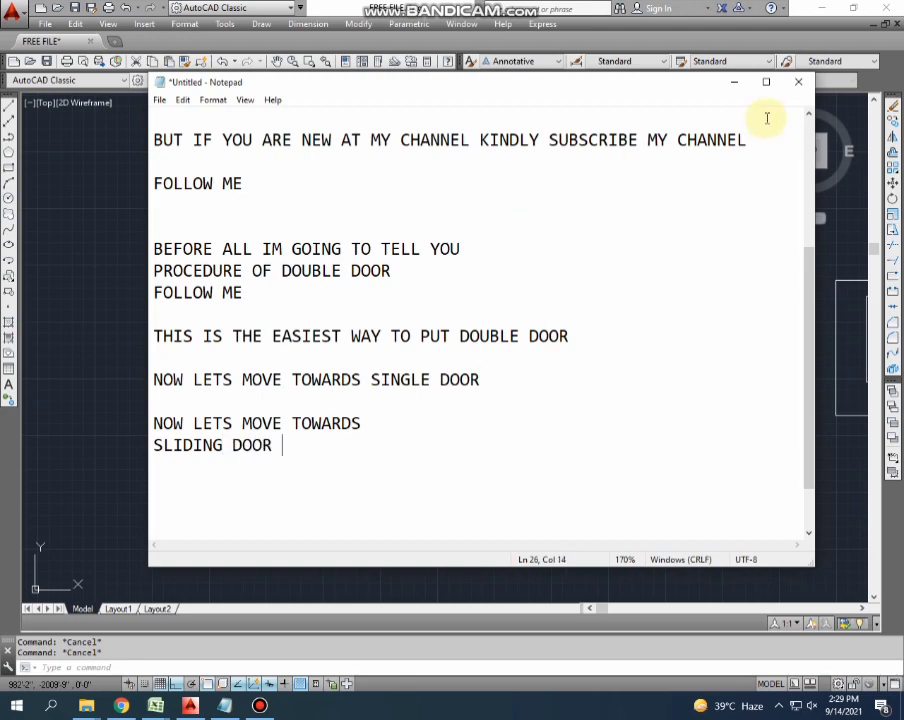
left_click(736, 89)
scroll(264, 362, "up", 3)
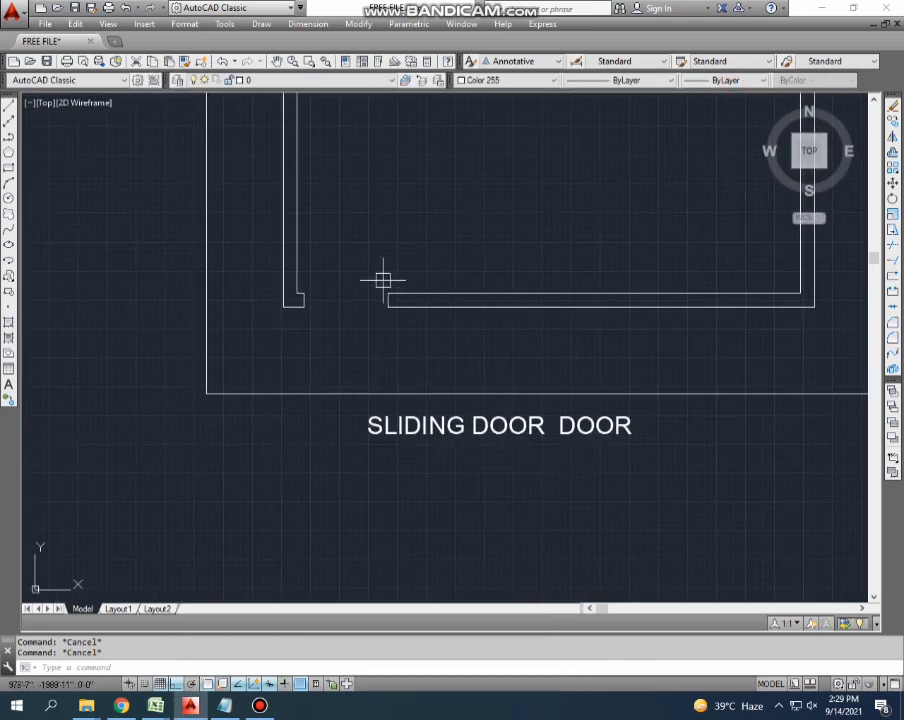
- Trim the left end of the wall box to widen the sliding-door opening
scroll(380, 276, "up", 2)
left_click(398, 298)
left_click(376, 400)
scroll(376, 400, "up", 2)
type("m")
key("Return")
scroll(453, 425, "down", 1)
left_click(453, 425)
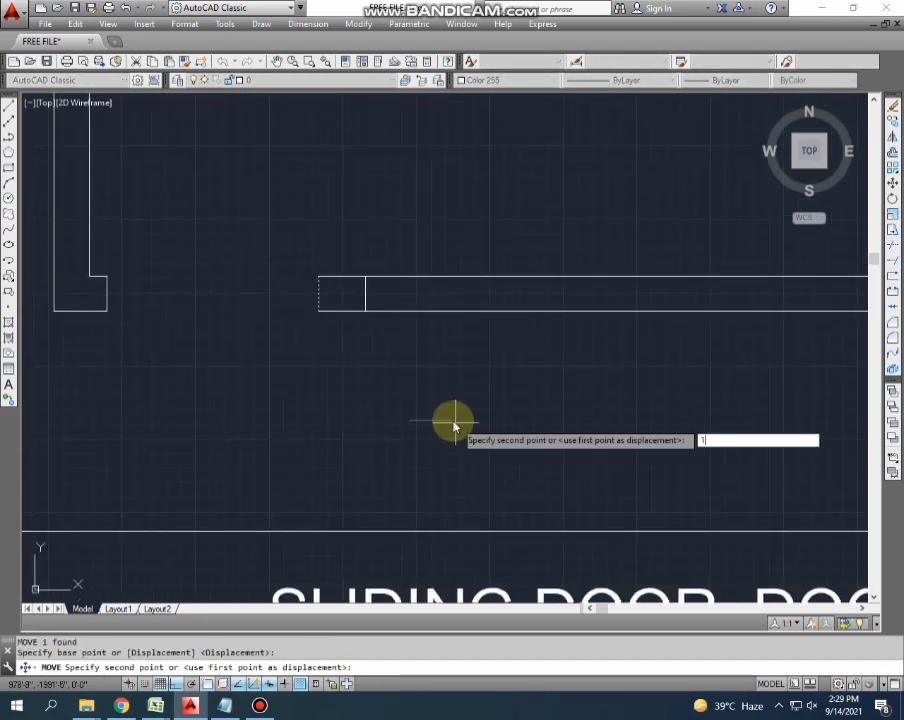
scroll(440, 400, "down", 3)
key("Escape")
key("Escape")
scroll(404, 400, "up", 3)
key("t")
key("r")
key("Return")
key("Return")
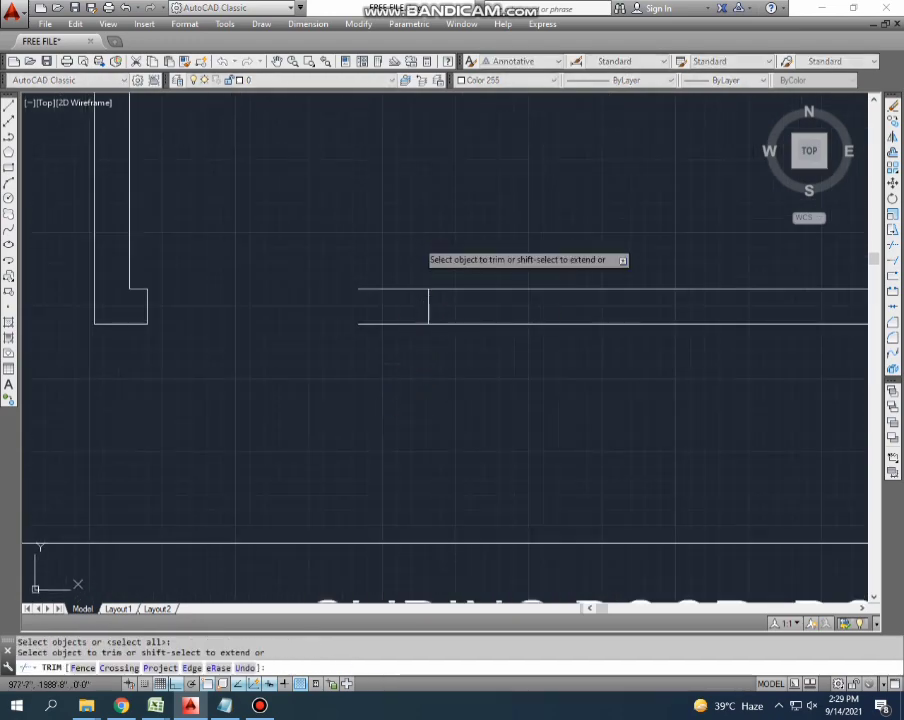
left_click(395, 291)
key("Escape")
middle_click_drag(342, 375, 375, 397)
- Confirm the 4' opening with an aligned dimension, then erase that dimension
key("Return")
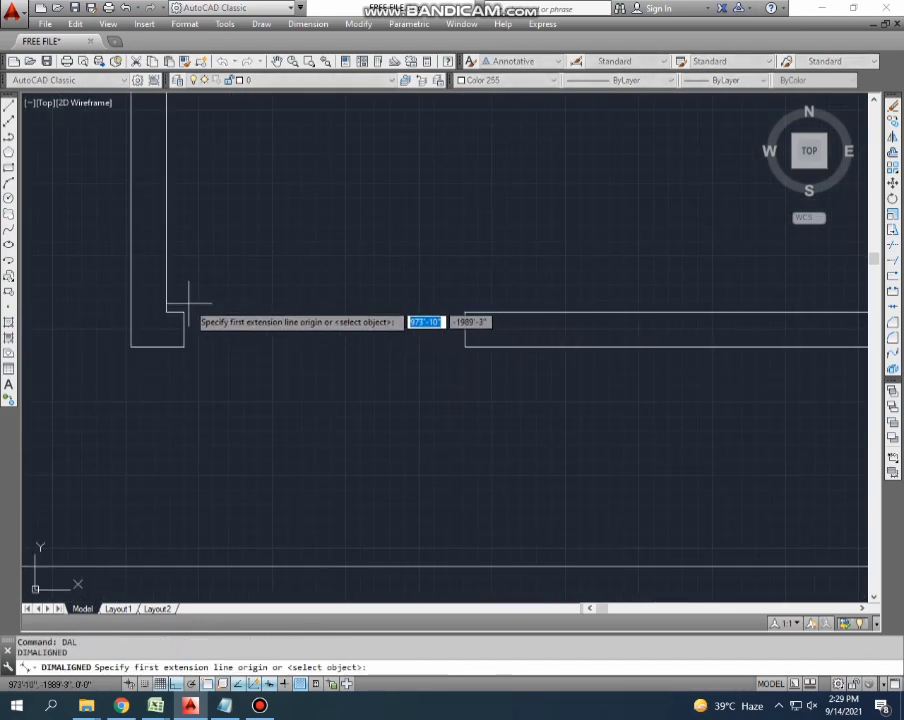
left_click(168, 311)
left_click(464, 312)
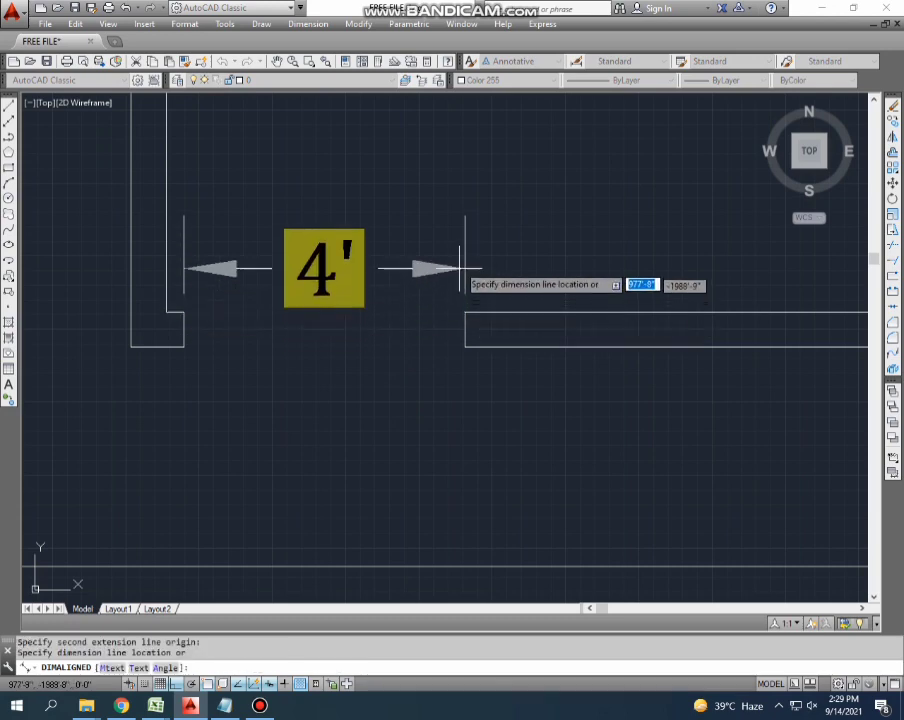
left_click(470, 230)
middle_click_drag(494, 290, 526, 338)
left_click_drag(472, 252, 408, 306)
type("e")
key("Return")
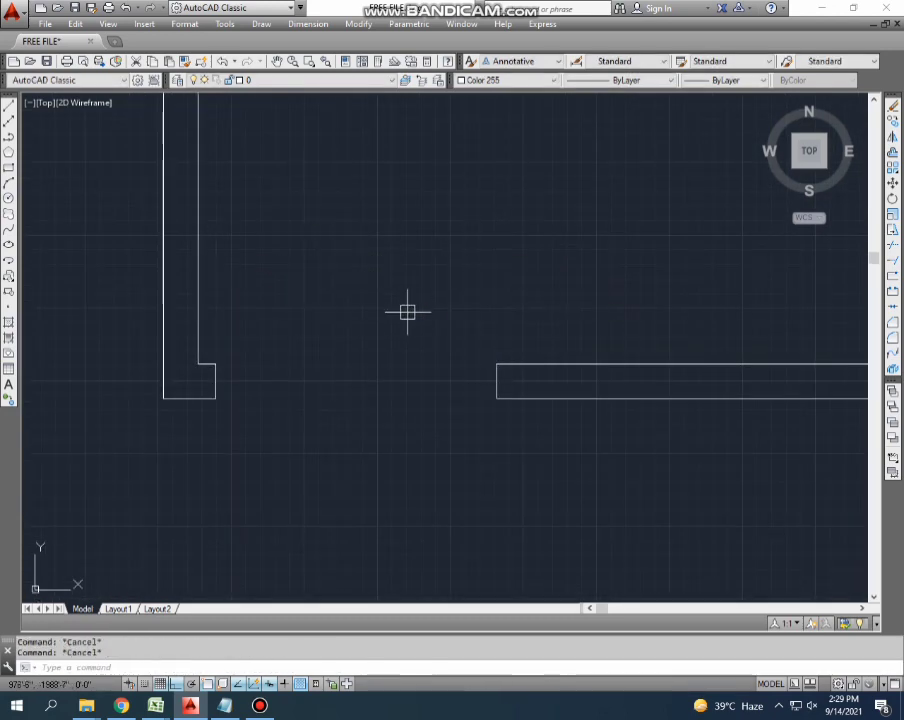
- Draw a horizontal line across the sliding-door opening
type("o")
key("Return")
type("2")
key("Return")
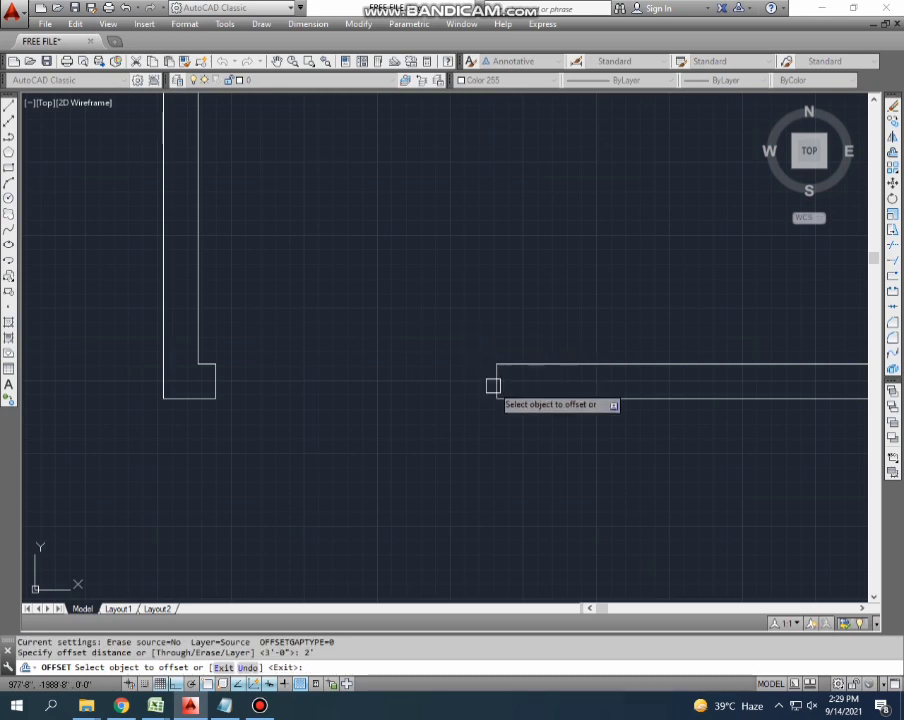
left_click(493, 386)
key("Escape")
key("Escape")
scroll(380, 384, "up", 2)
type("l")
key("Return")
left_click(344, 378)
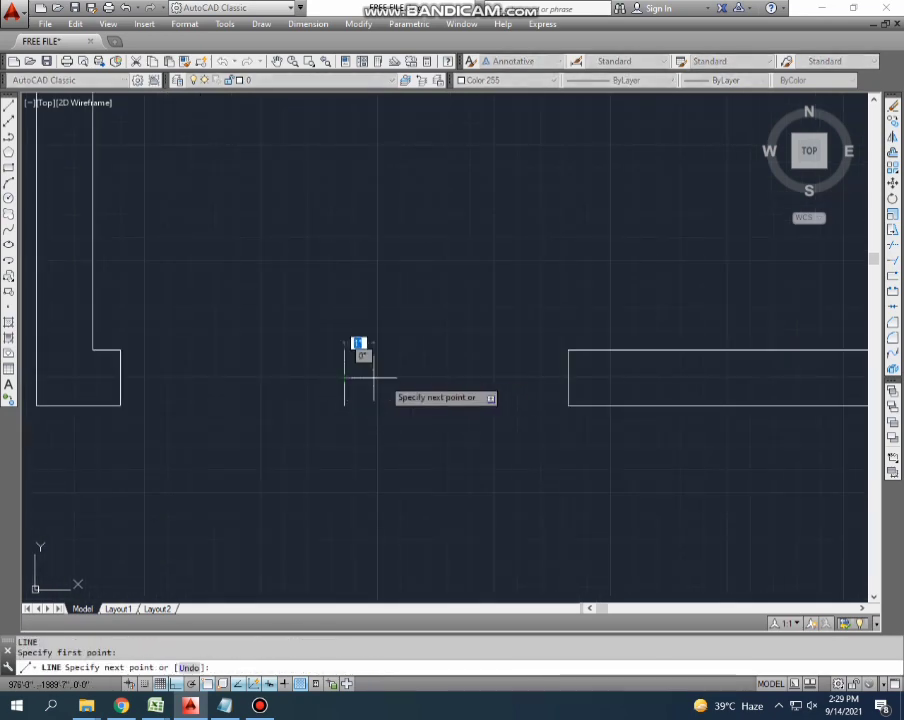
left_click(486, 378)
key("Escape")
- Extend the horizontal line to both wall ends
type("ex")
key("Return")
left_click(466, 376)
left_click(401, 376)
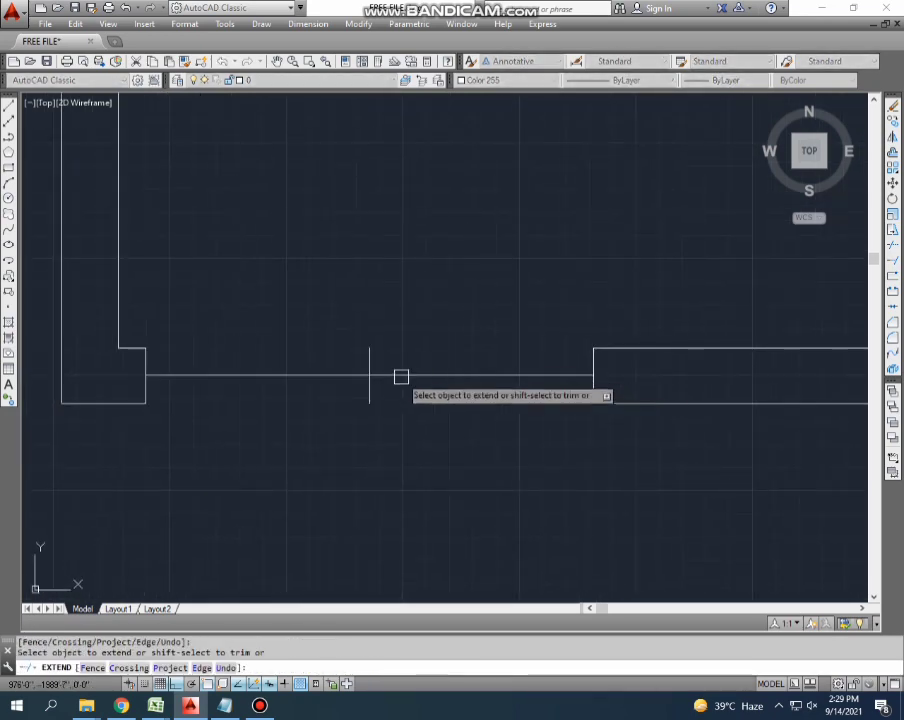
key("Escape")
key("Escape")
- Copy the horizontal line 1 unit above the original
scroll(455, 360, "up", 2)
left_click_drag(455, 360, 438, 411)
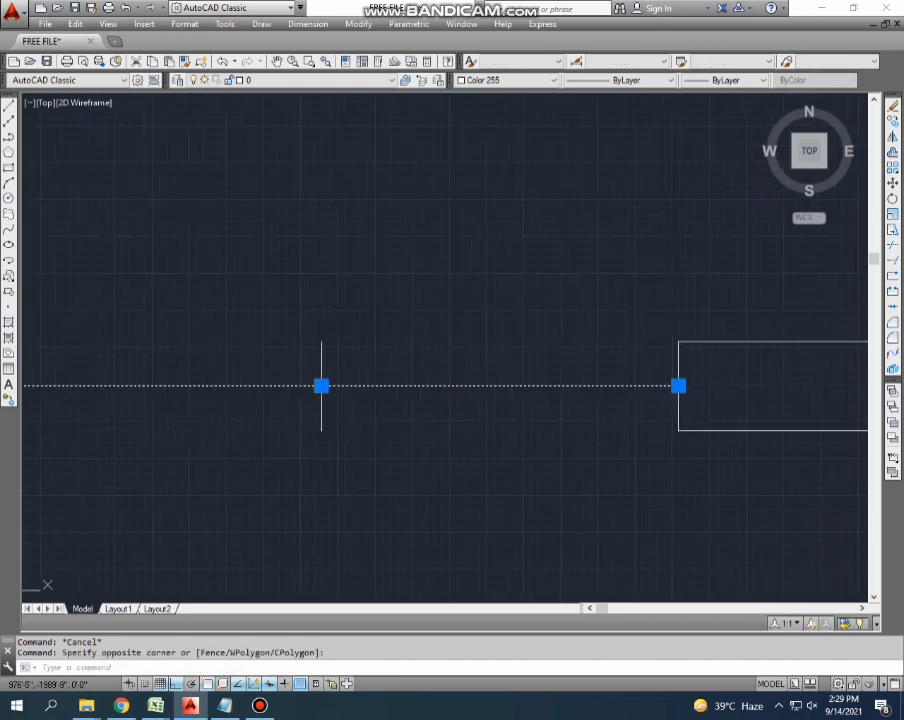
type("co")
key("Return")
left_click(436, 460)
type("1")
key("Return")
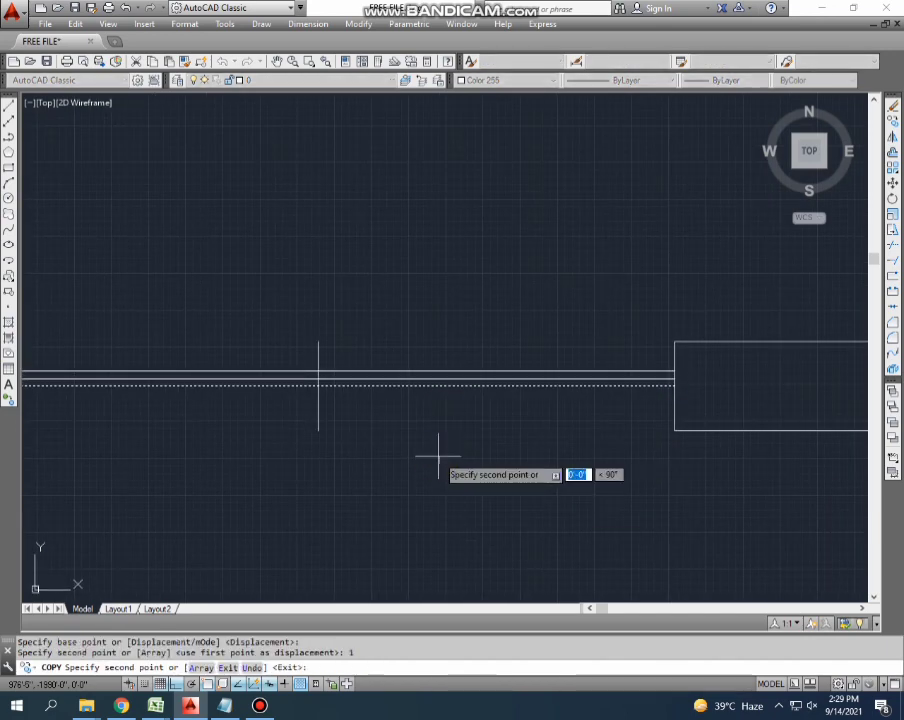
key("Escape")
- Copy the lower line again to add a third parallel line below
scroll(446, 386, "up", 2)
left_click(445, 391)
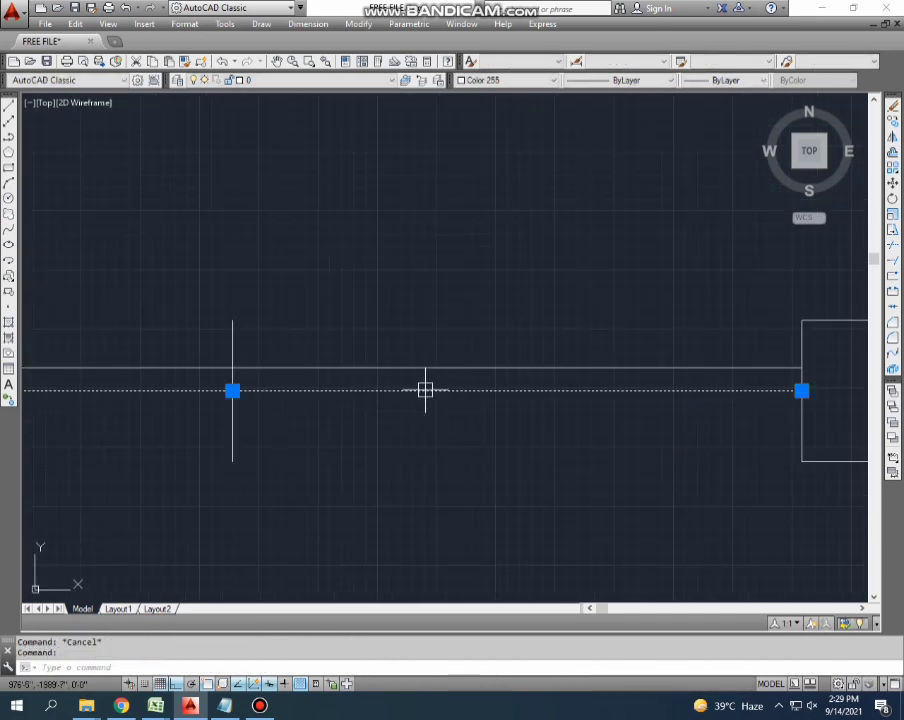
type("CP")
key("Return")
left_click(428, 440)
left_click(410, 418)
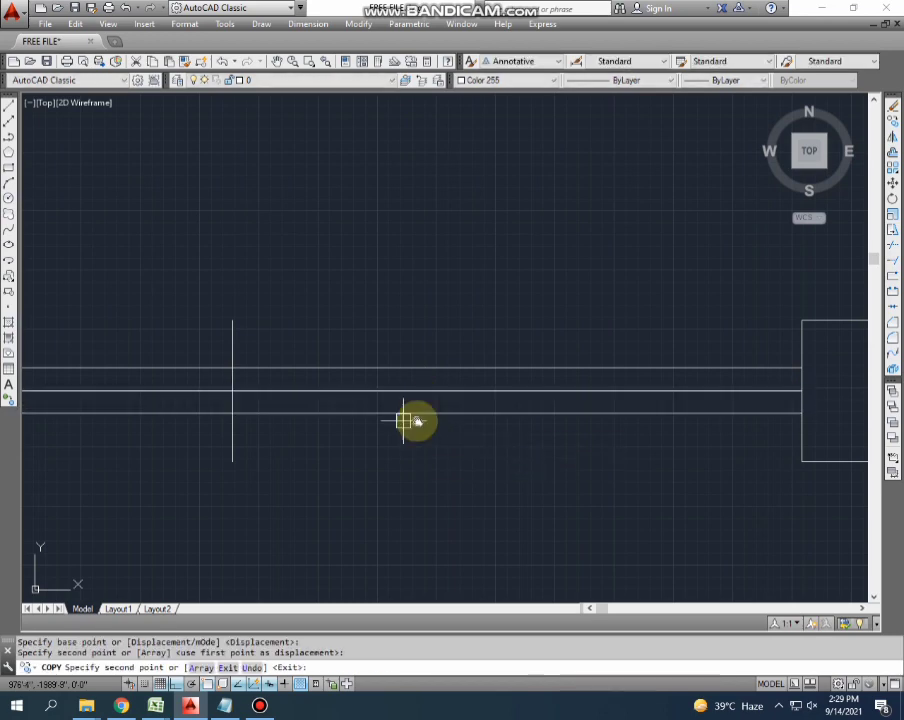
key("Escape")
scroll(410, 418, "down", 2)
scroll(420, 392, "up", 2)
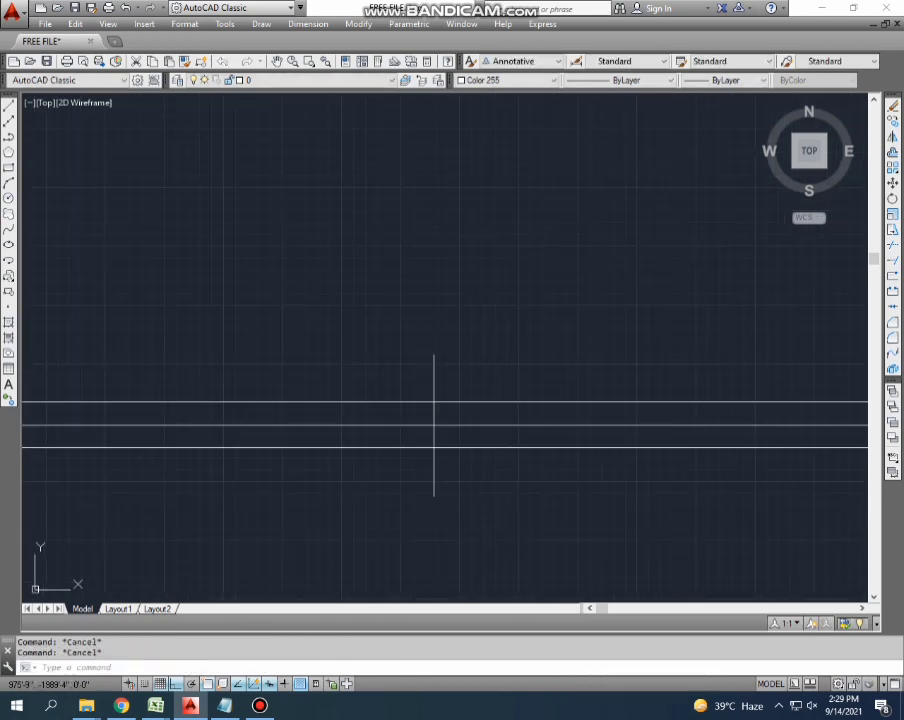
- Offset the vertical line to the left, forming the rectangle's second upright side
type("o")
key("Return")
- Draw top and bottom horizontal edges across both vertical lines
key("Return")
left_click(432, 352)
left_click(400, 360)
key("Escape")
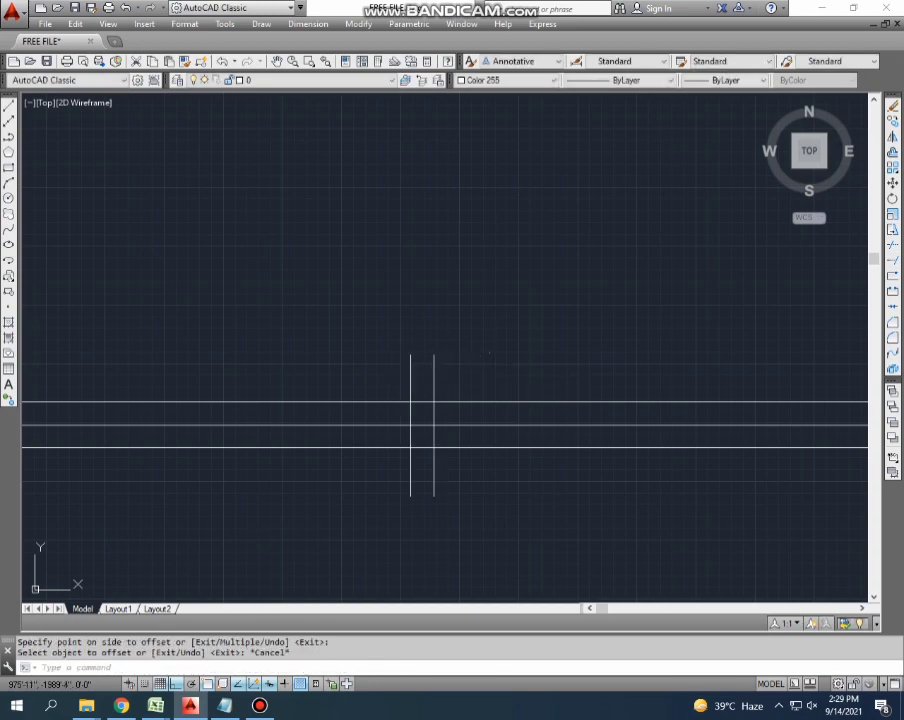
left_click(361, 375)
left_click(398, 366)
scroll(398, 366, "up", 2)
type("l")
key("Return")
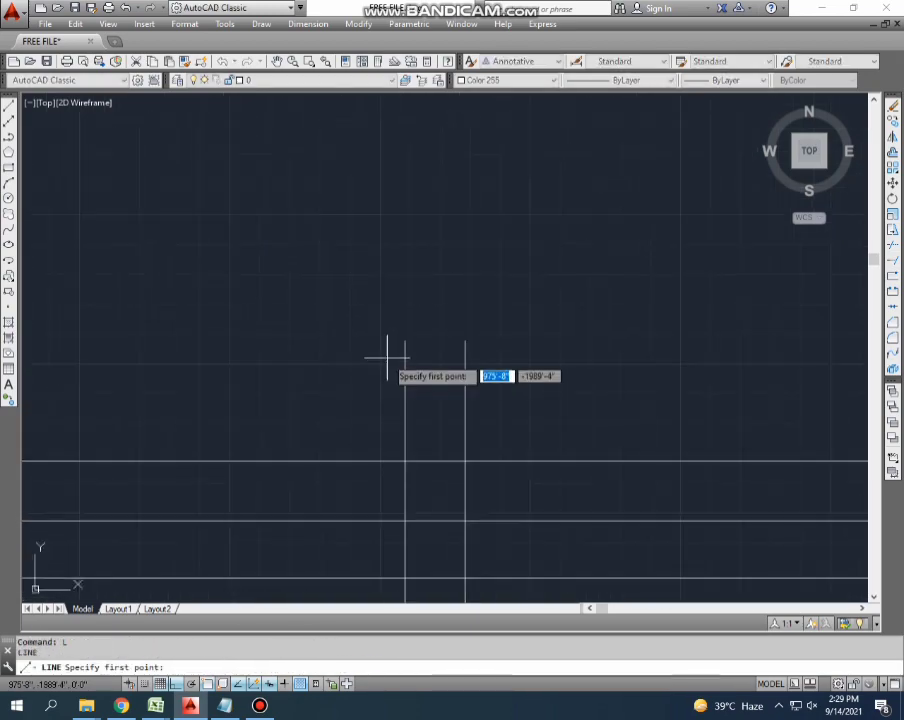
left_click(405, 341)
left_click(465, 341)
key("Escape")
scroll(420, 410, "down", 3)
scroll(440, 410, "up", 2)
key("Return")
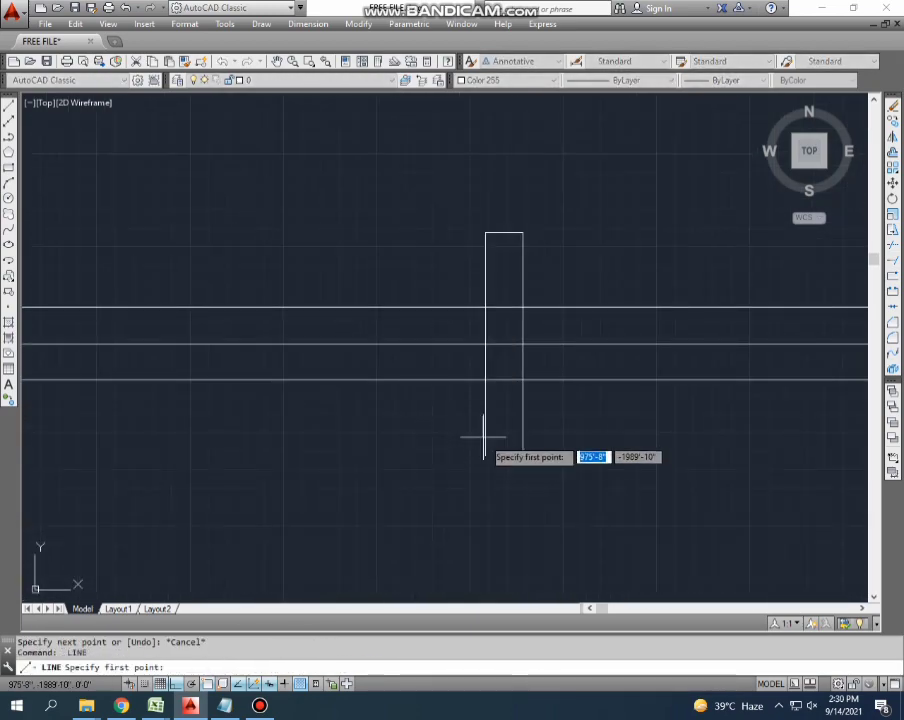
left_click(485, 456)
left_click(522, 456)
key("Escape")
- Move the top edge down into place and trim the vertical ends above it
left_click_drag(454, 202, 540, 244)
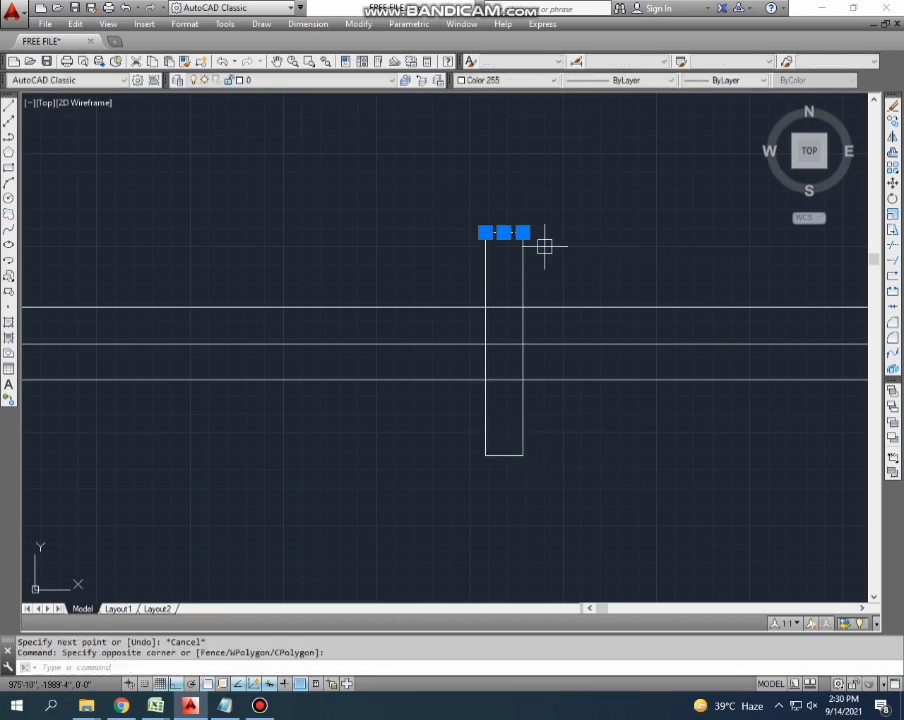
scroll(542, 250, "up", 2)
type("m")
left_click(565, 249)
left_click(545, 296)
key("Escape")
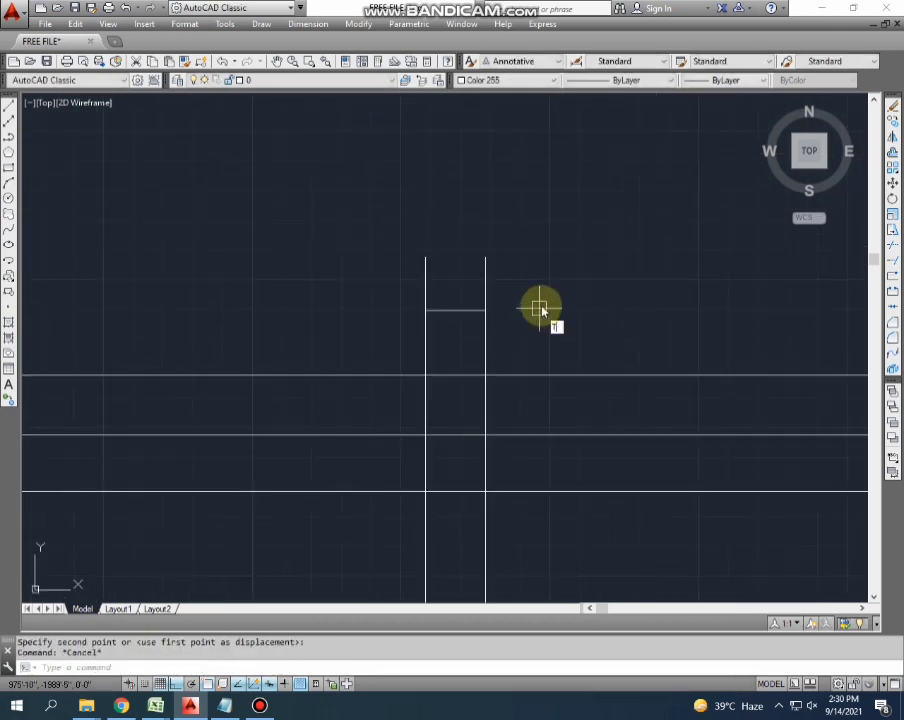
type("tr")
left_click(540, 250)
left_click(450, 275)
key("Escape")
key("Escape")
- Move the bottom edge up into place and trim the vertical ends below it
middle_click_drag(353, 499, 344, 444)
left_click_drag(425, 495, 560, 556)
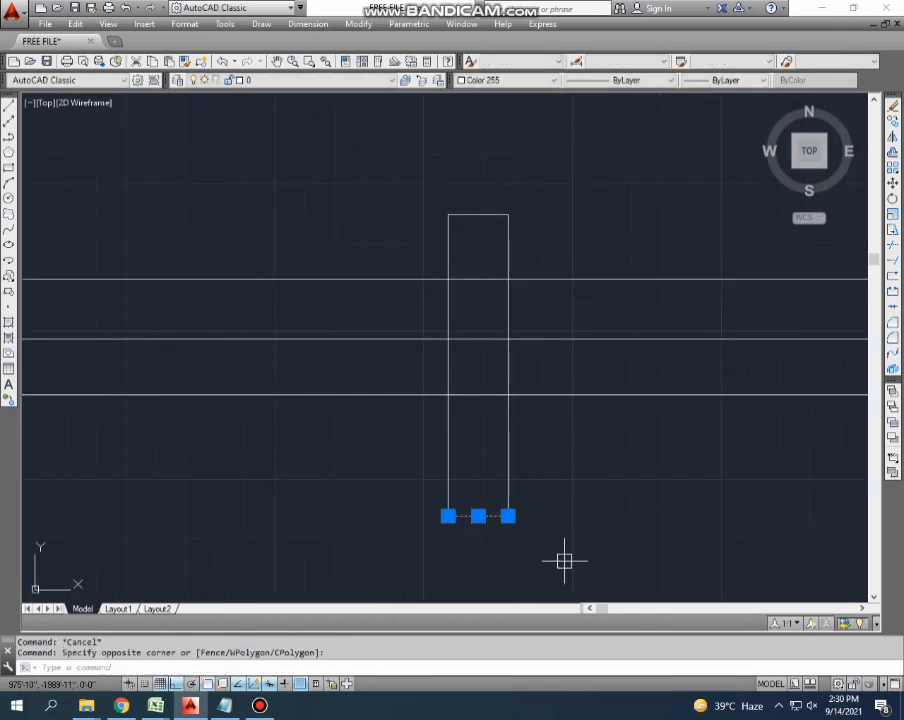
middle_click_drag(586, 520, 510, 520)
type("m")
left_click(522, 516)
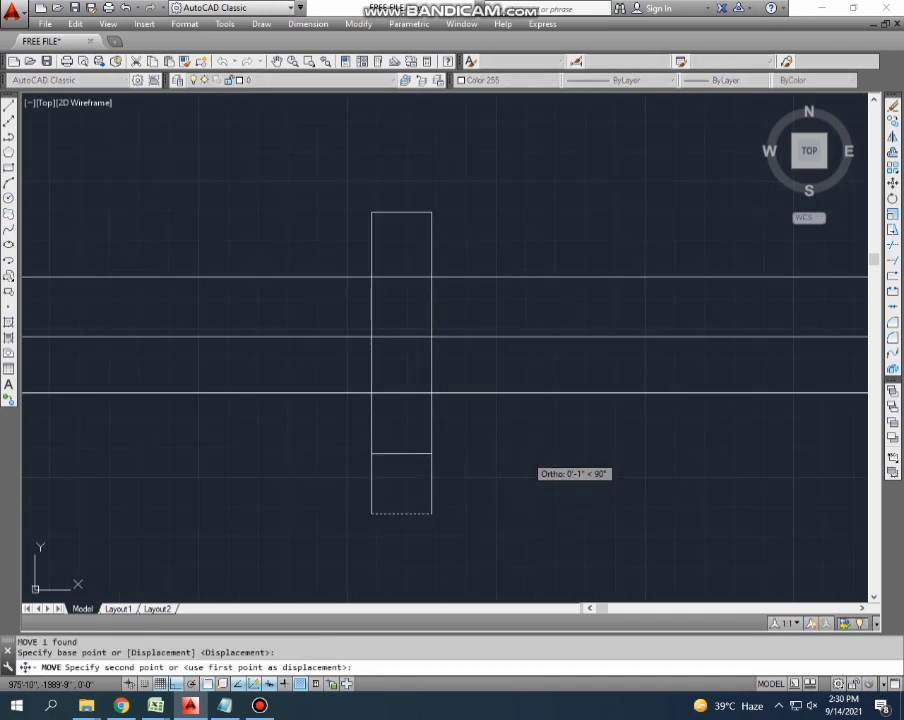
left_click(512, 460)
key("Escape")
type("tr")
left_click(554, 472)
left_click(412, 440)
key("Escape")
key("Escape")
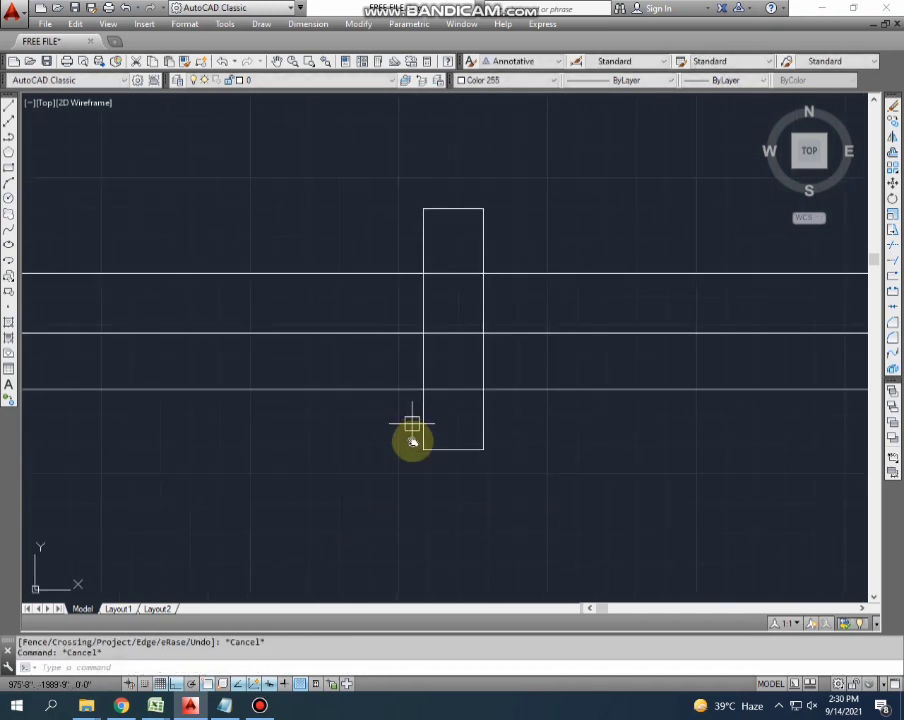
- Trim away the parallel horizontal lines inside the rectangle
scroll(412, 425, "up", 2)
type("tr")
key("Return")
left_click(480, 442)
left_click(466, 166)
scroll(438, 270, "down", 2)
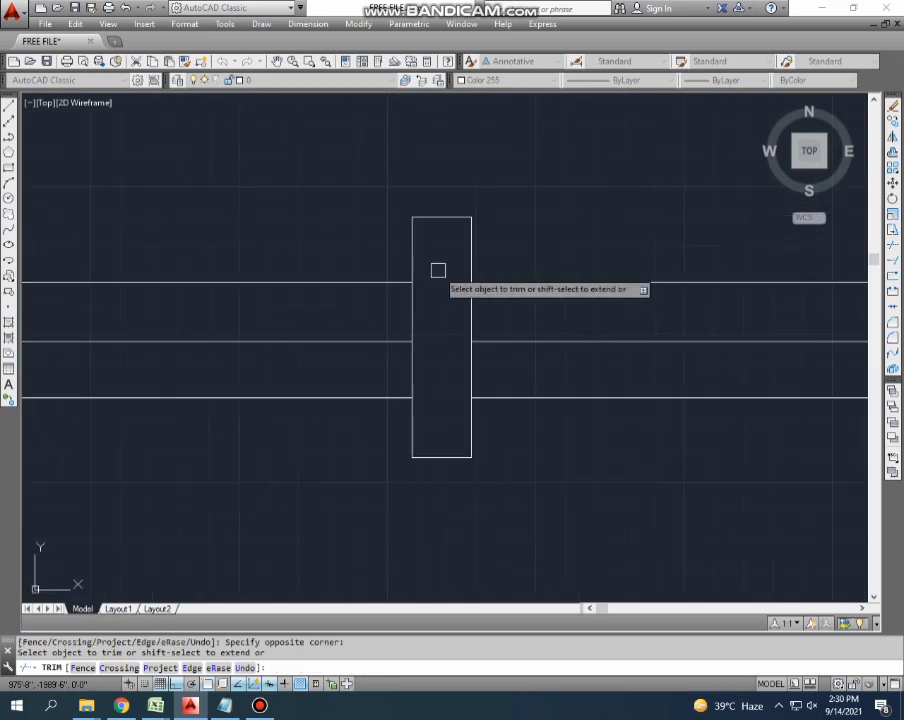
key("Escape")
- Erase the leftover horizontal lines and zoom out to show the surrounding walls
scroll(480, 280, "down", 3)
left_click(560, 330)
left_click(466, 352)
type("e")
key("Return")
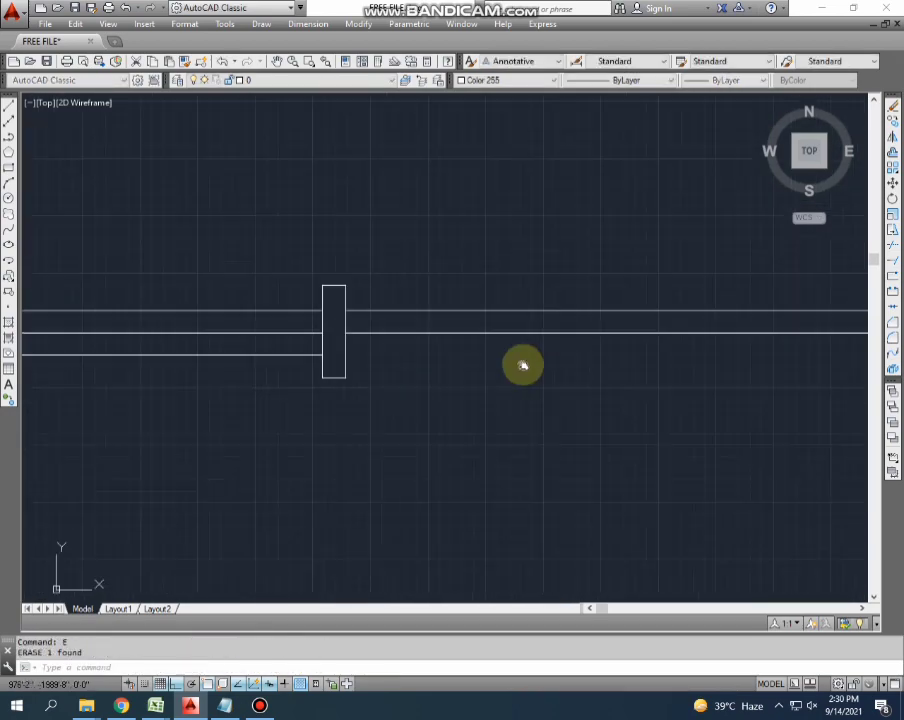
key("Escape")
double_click(306, 306)
left_click(344, 316)
key("Delete")
- Zoom in on the track's end at the left wall jamb
scroll(445, 340, "down", 4)
key("Escape")
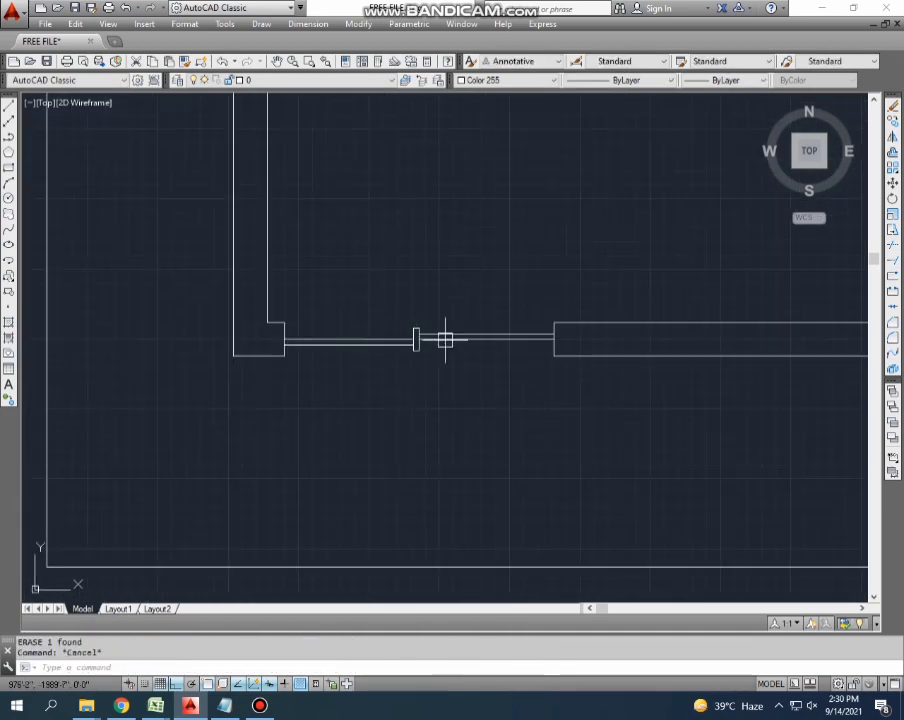
scroll(323, 325, "up", 2)
scroll(210, 352, "up", 2)
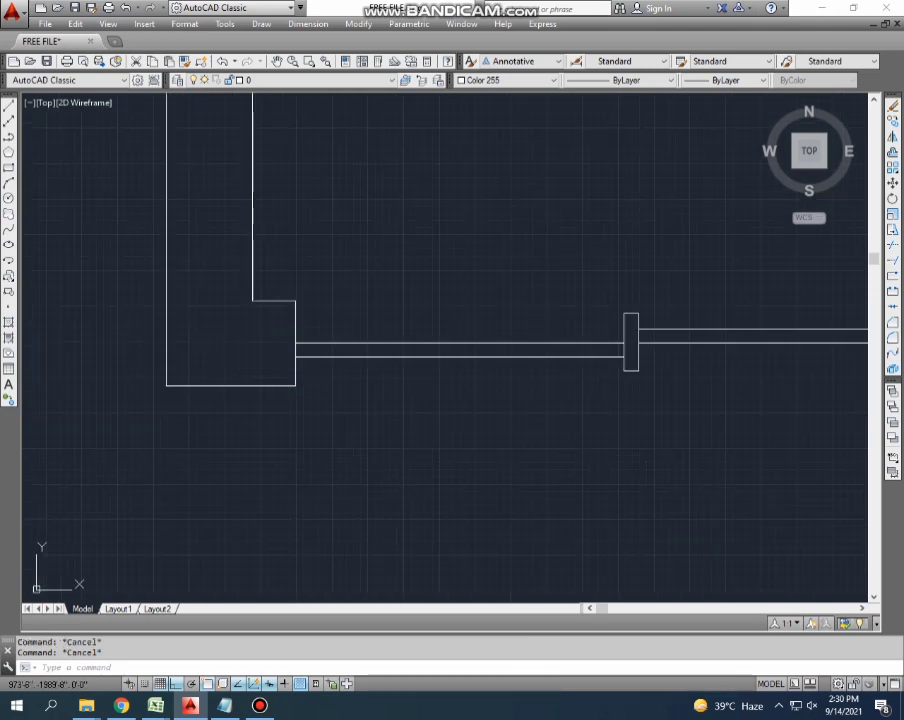
scroll(280, 356, "up", 2)
type("o")
key("Return")
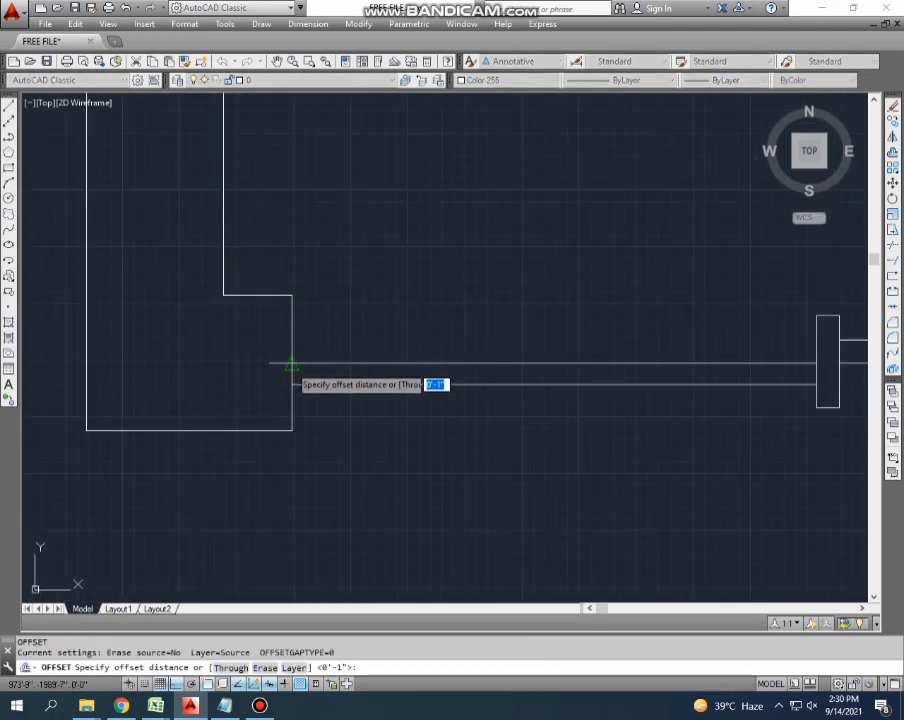
key("Escape")
key("Escape")
key("Escape")
scroll(287, 348, "up", 2)
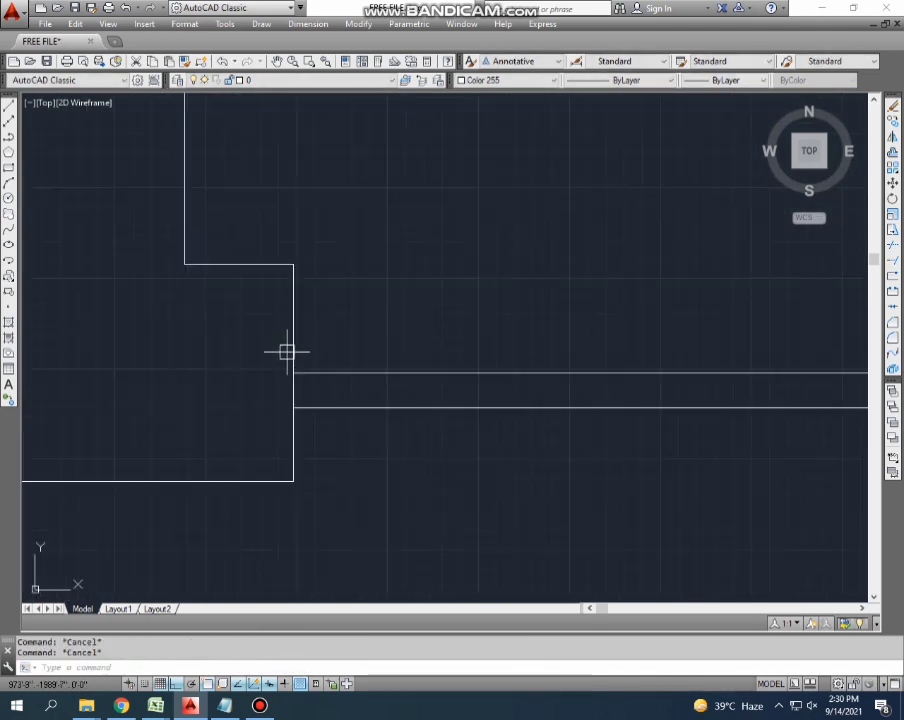
type("l")
key("Return")
left_click(292, 372)
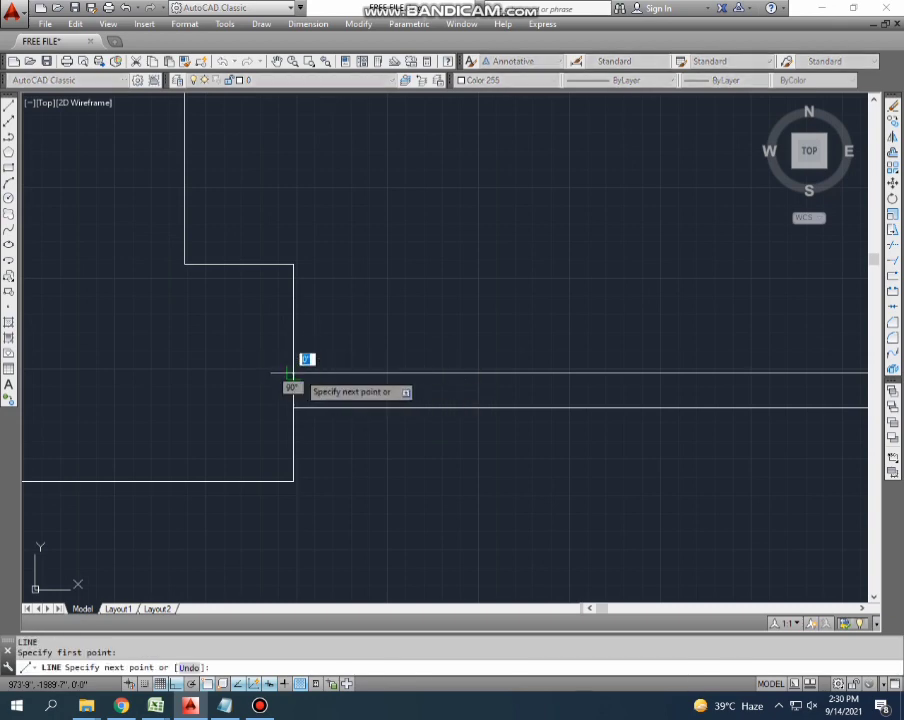
key("Escape")
key("Escape")
key("Escape")
middle_click_drag(332, 371, 317, 377)
- Offset the track line 2 inches upward
type("o")
key("Return")
type("2")
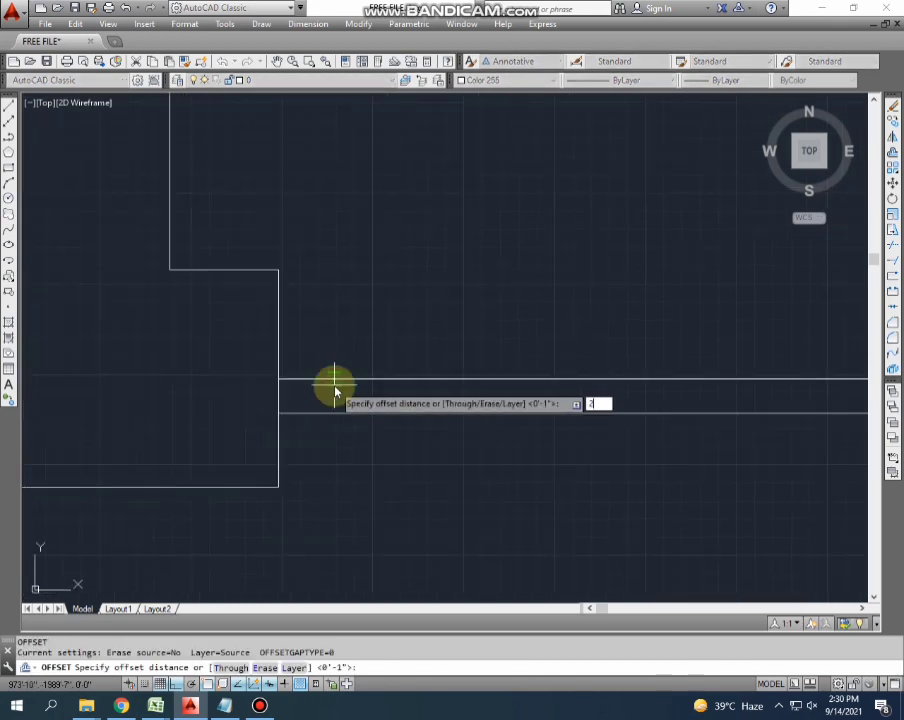
key("Return")
left_click(314, 378)
left_click(316, 335)
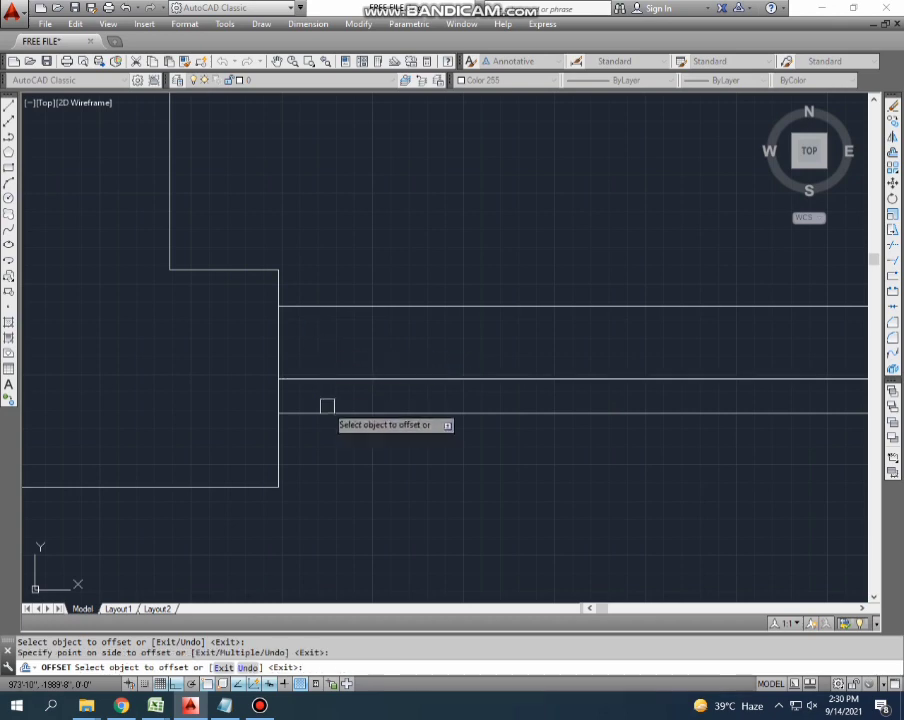
left_click(322, 378)
key("Escape")
- Draw a vertical line across the parallel track lines at the block's edge
key("Escape")
key("Escape")
scroll(296, 378, "up", 2)
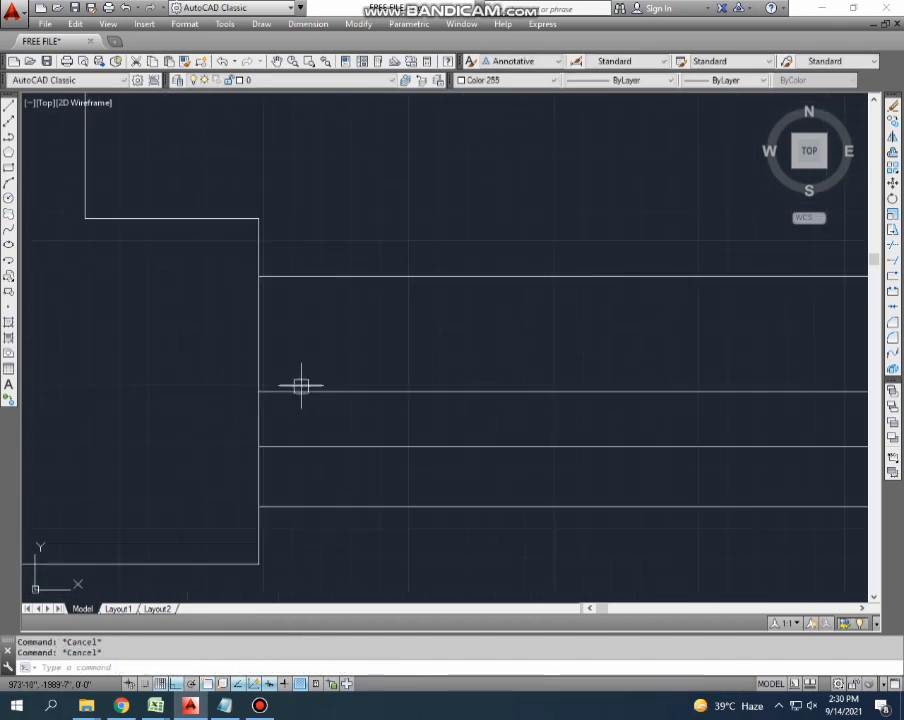
type("l")
key("Return")
left_click(300, 275)
left_click(300, 506)
key("Escape")
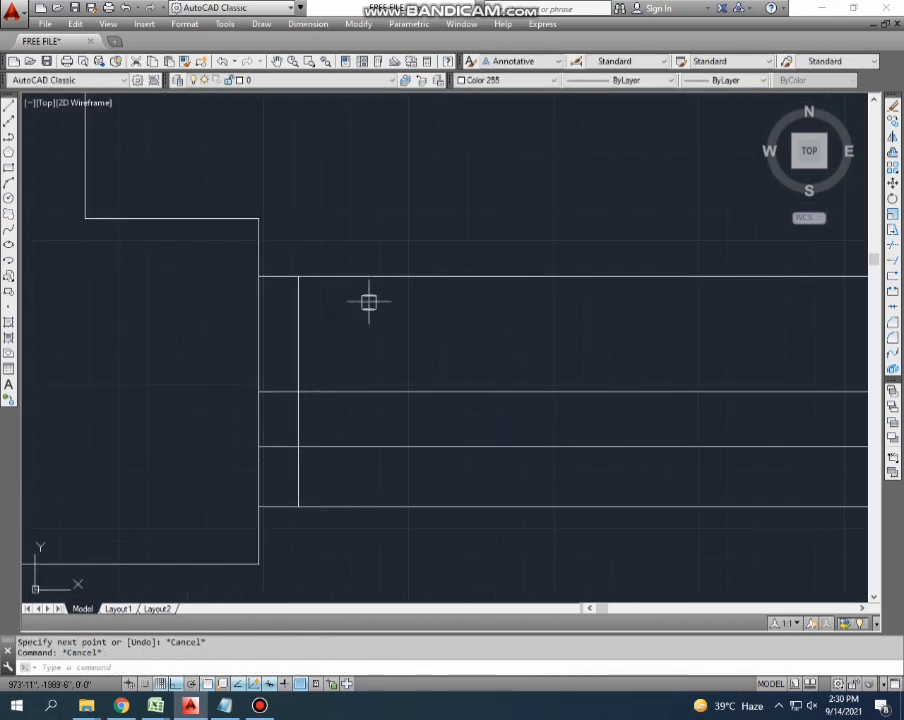
middle_click_drag(364, 300, 368, 323)
- Trim the excess track lines to form the 2-inch stop block
type("tr")
key("Return")
left_click(310, 300)
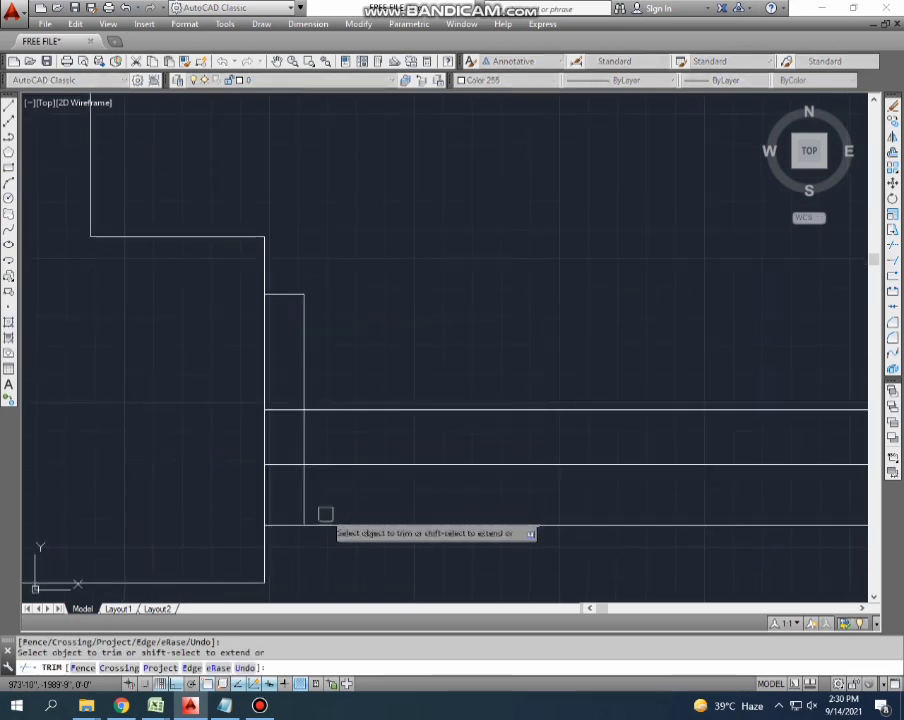
left_click(318, 522)
key("Escape")
key("Return")
key("Return")
left_click(312, 500)
left_click(290, 400)
key("Escape")
- Mirror the left stop block across a vertical axis, keeping the original
scroll(310, 394, "down", 3)
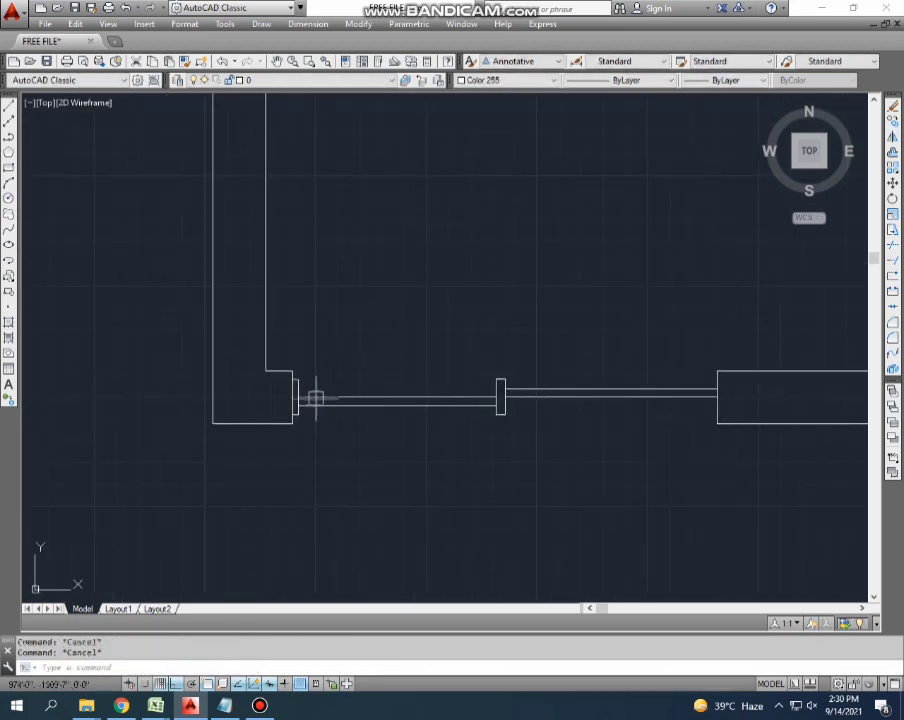
scroll(214, 347, "up", 3)
left_click(166, 274)
left_click(320, 540)
scroll(266, 526, "down", 5)
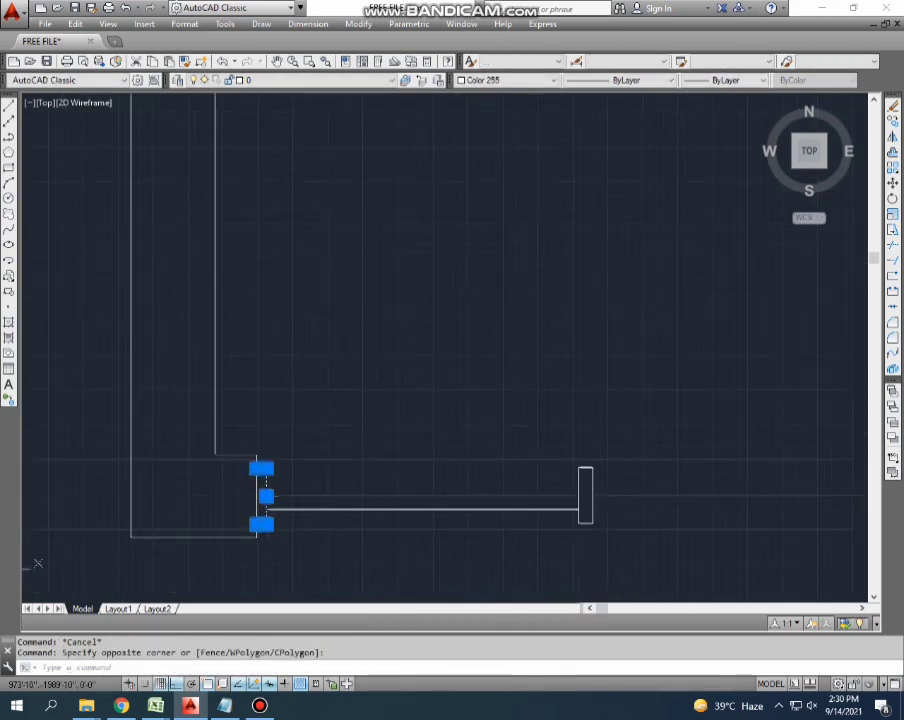
type("mi")
key("Return")
scroll(450, 525, "up", 2)
left_click(507, 398)
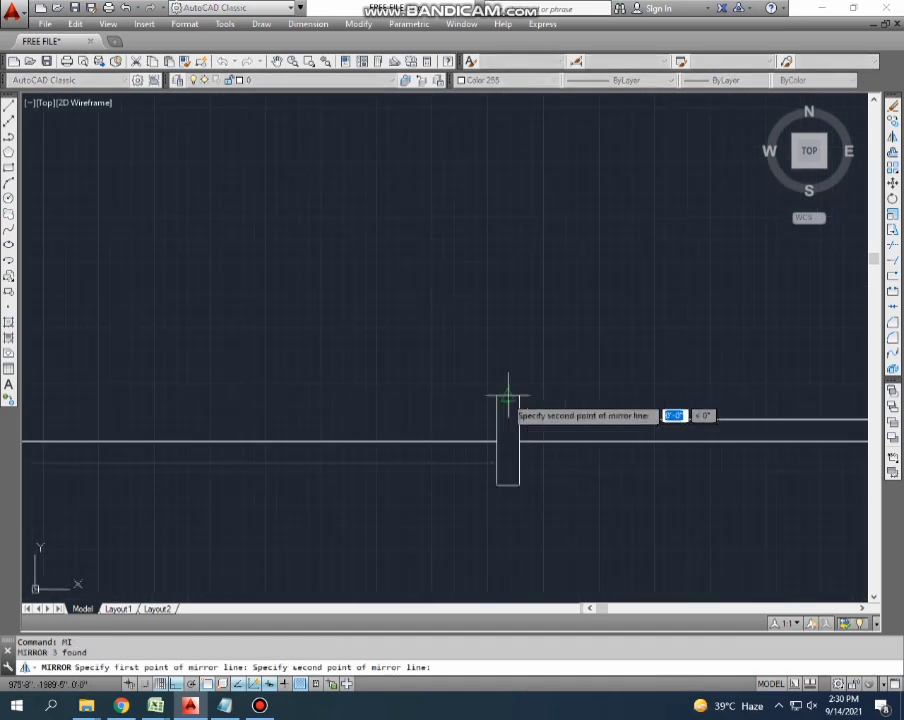
left_click(514, 510)
middle_click_drag(571, 508, 436, 494)
key("Escape")
scroll(554, 362, "up", 3)
- Select the mirrored stop block and reposition it at the opening's right wall end
middle_click_drag(554, 362, 266, 224)
left_click(266, 224)
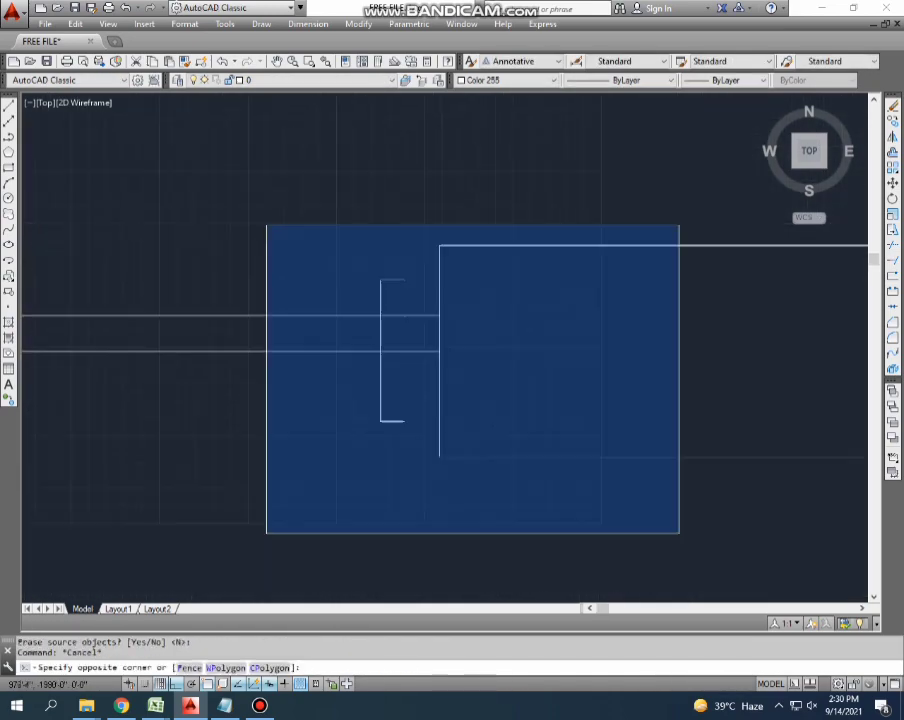
left_click(418, 458)
scroll(415, 450, "up", 2)
type("m")
key("Return")
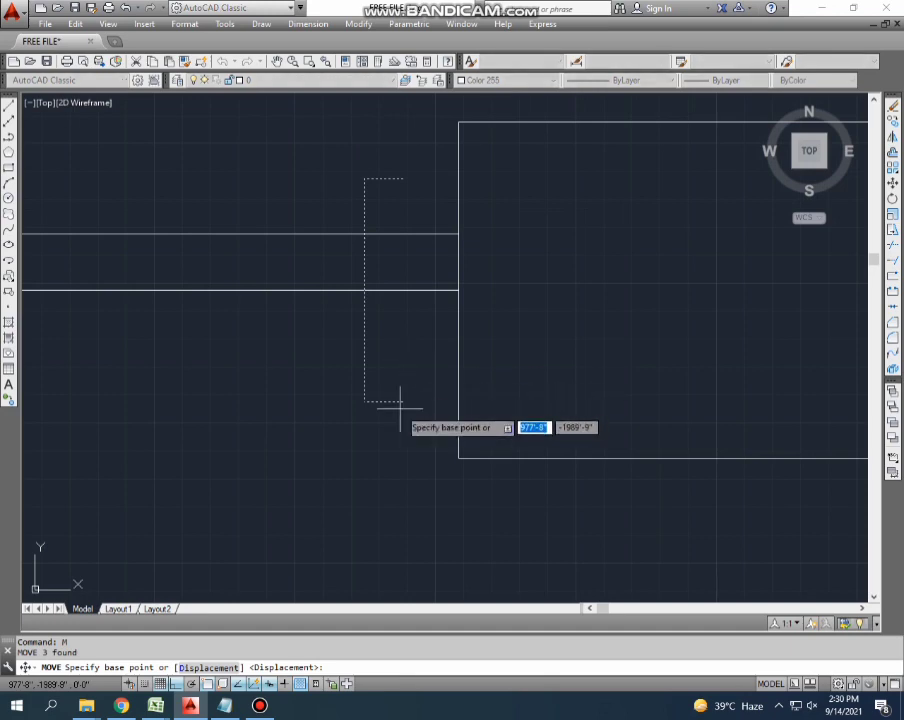
left_click(403, 401)
key("Escape")
key("Escape")
middle_click_drag(450, 396, 470, 453)
type("TR")
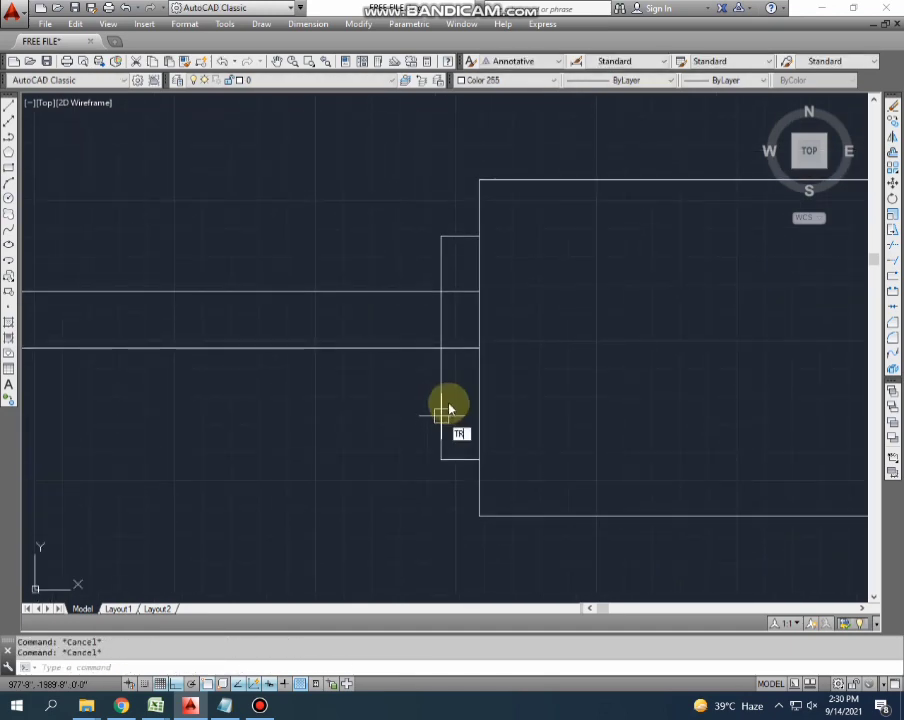
- Trim away the leftover stub line beside the right stop block
key("Return")
key("Return")
left_click(445, 392)
left_click(452, 300)
key("Escape")
scroll(456, 336, "down", 2)
scroll(480, 331, "down", 1)
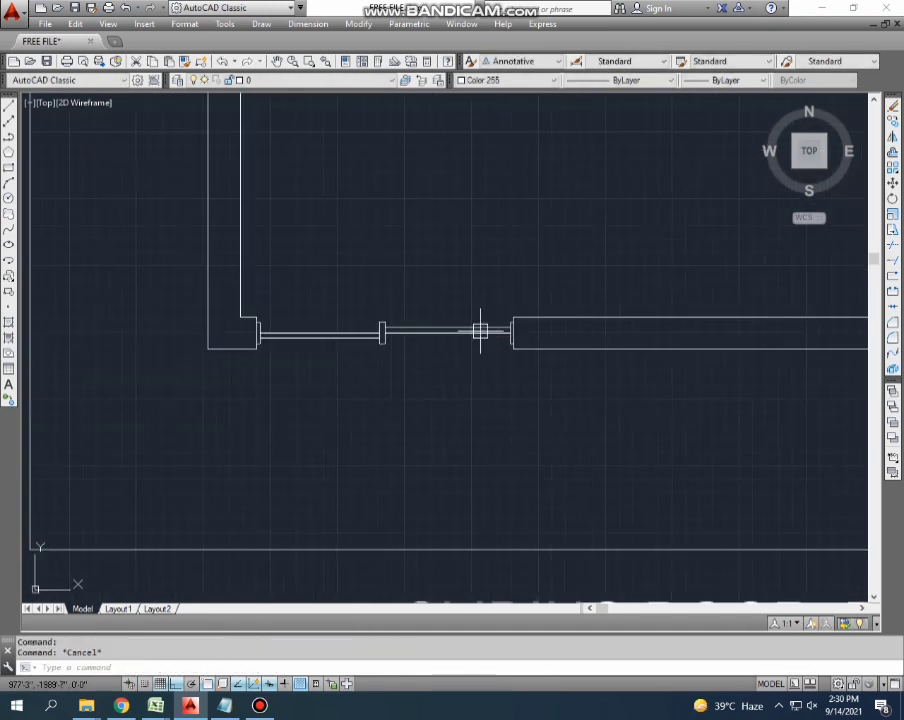
scroll(295, 345, "up", 2)
scroll(320, 310, "up", 2)
scroll(440, 340, "down", 2)
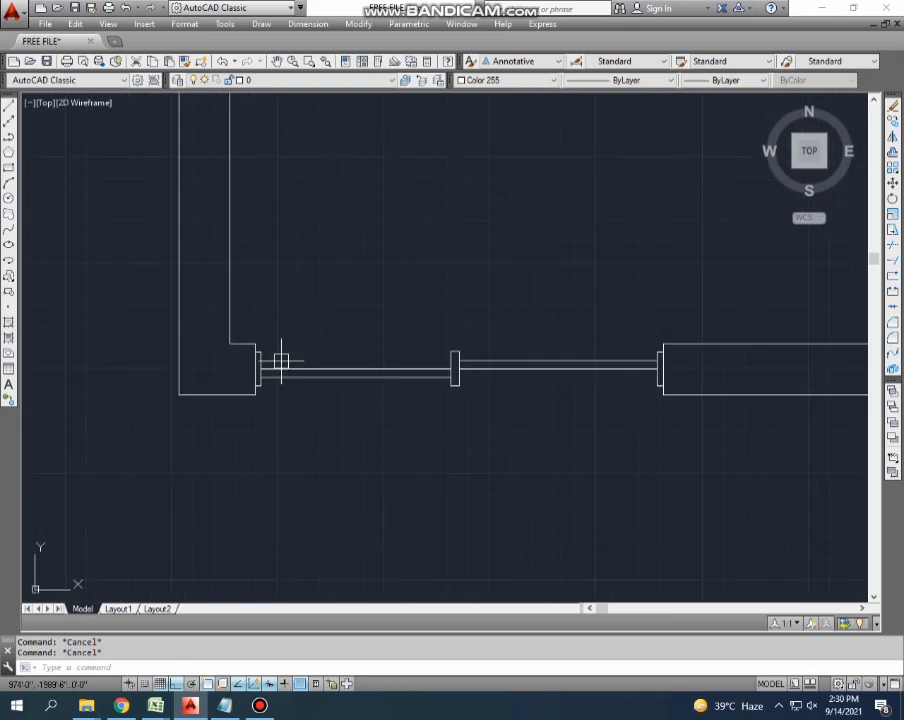
scroll(281, 361, "up", 2)
scroll(260, 364, "up", 2)
key("Return")
key("Return")
scroll(226, 356, "down", 4)
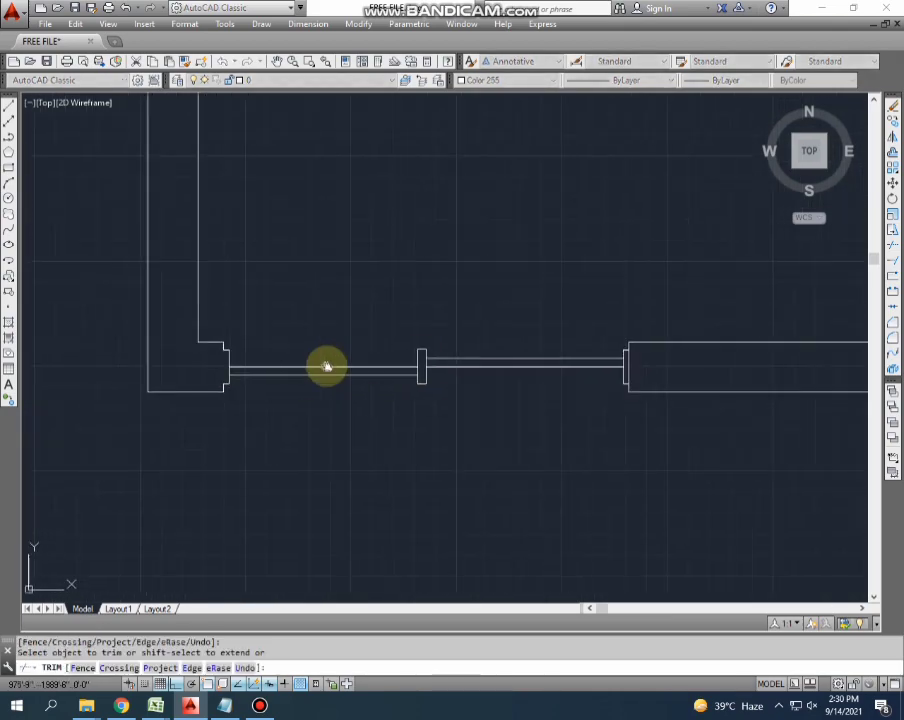
scroll(566, 372, "up", 4)
key("Escape")
scroll(560, 370, "down", 4)
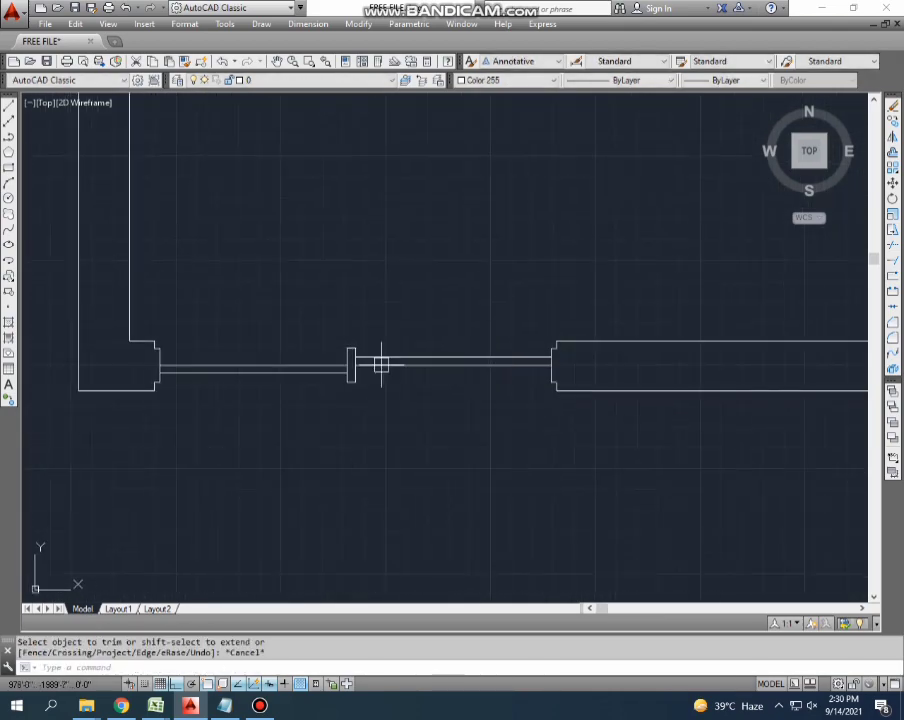
key("Escape")
key("Escape")
scroll(178, 352, "down", 2)
scroll(450, 418, "down", 2)
scroll(504, 430, "down", 3)
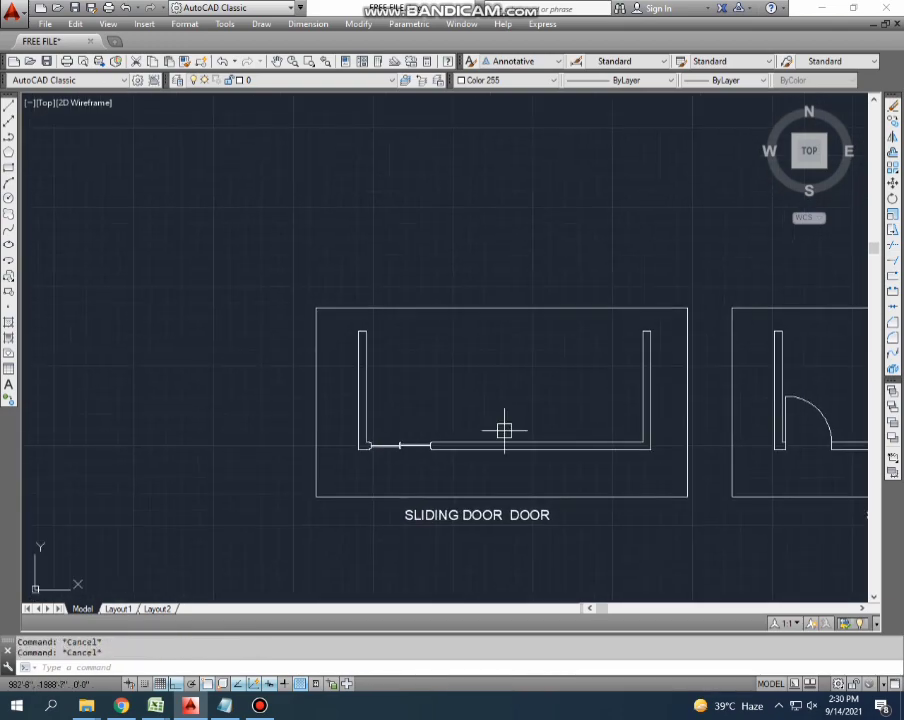
scroll(359, 331, "down", 2)
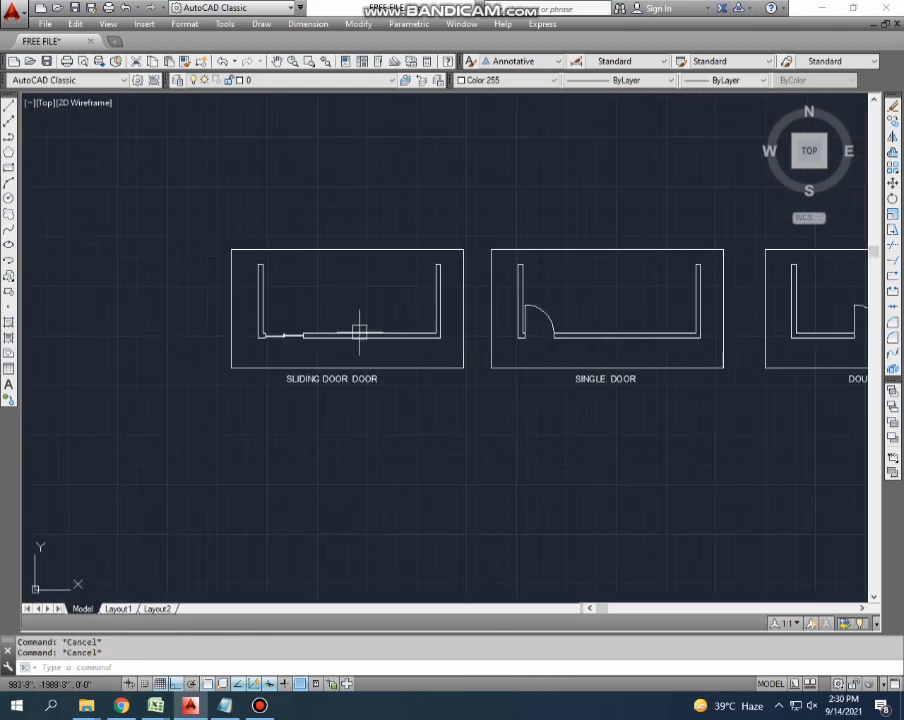
left_click(225, 706)
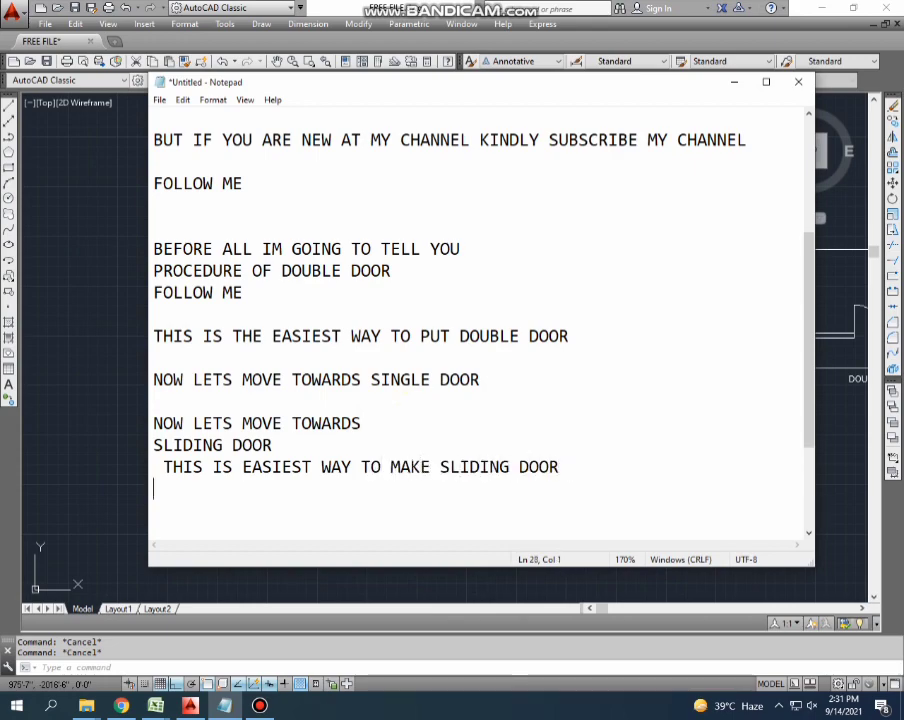
- Add blank lines below the script's closing text, then minimise Notepad to reveal the AutoCAD door plans
key("Return")
key("Return")
key("Return")
key("Return")
key("Return")
key("Return")
key("Return")
key("Return")
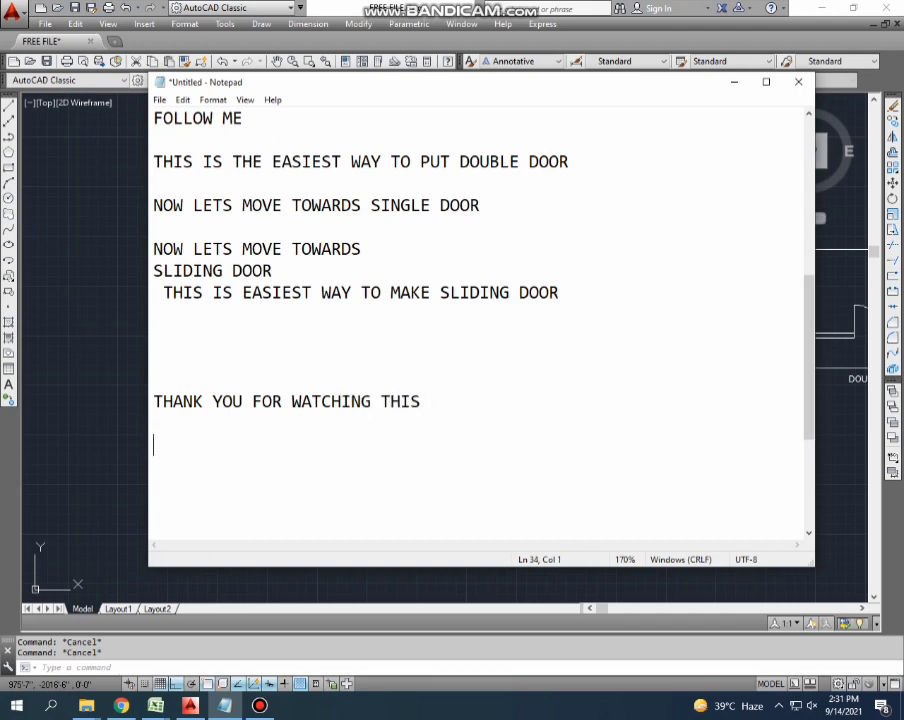
left_click(730, 83)
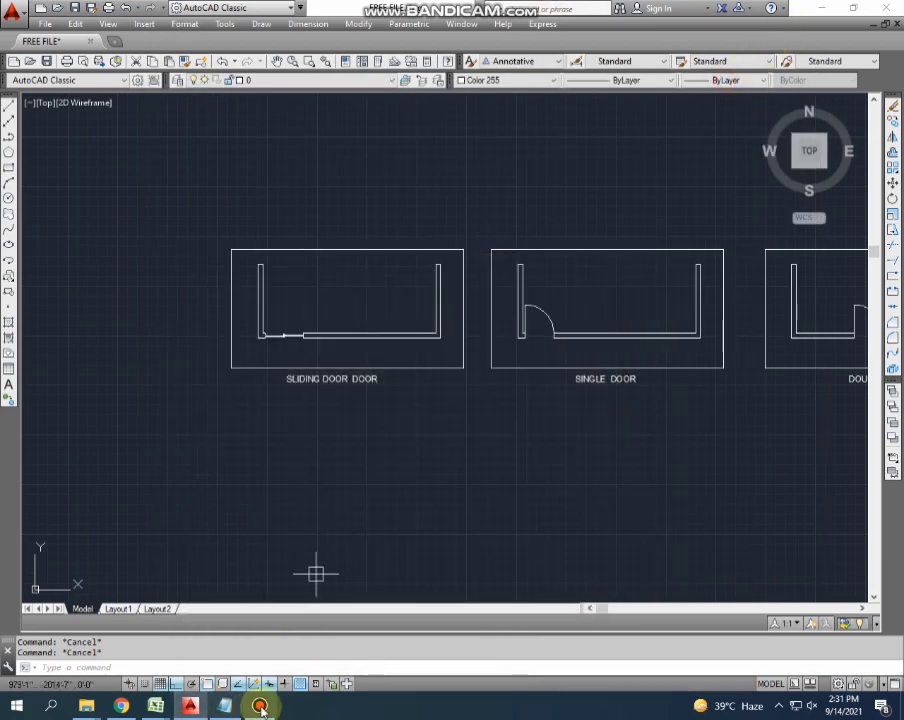